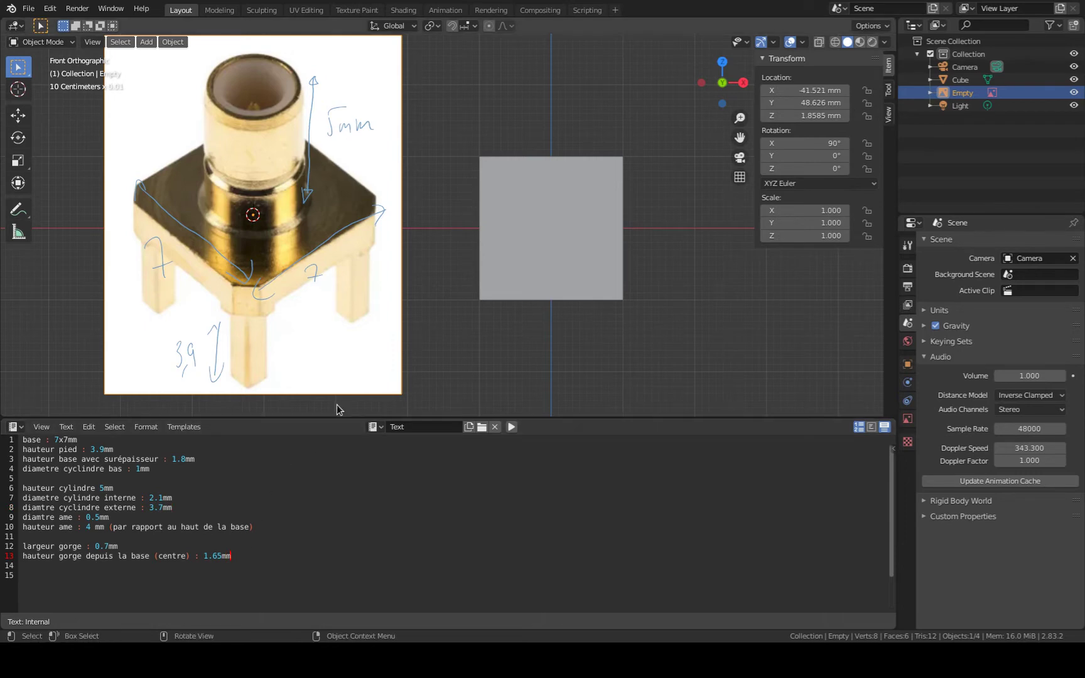
Enlarge the 3D viewport and set the cube's dimensions to 7 mm in X, 7 mm in Y and 1.5 mm in Z.
drag(333, 419, 330, 501)
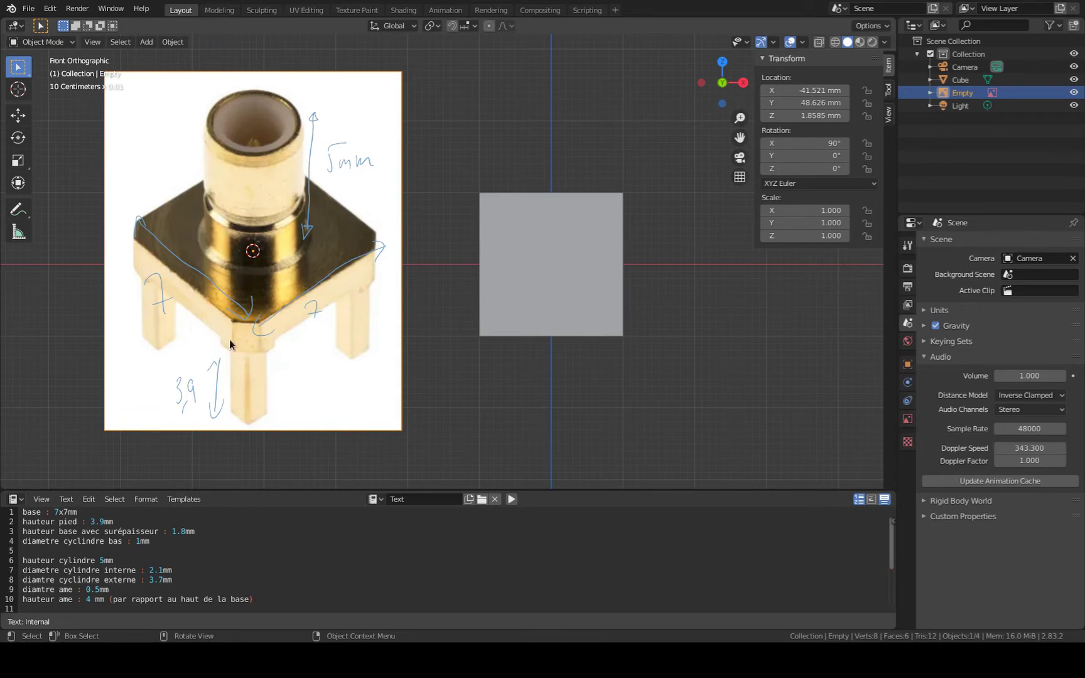
click(578, 279)
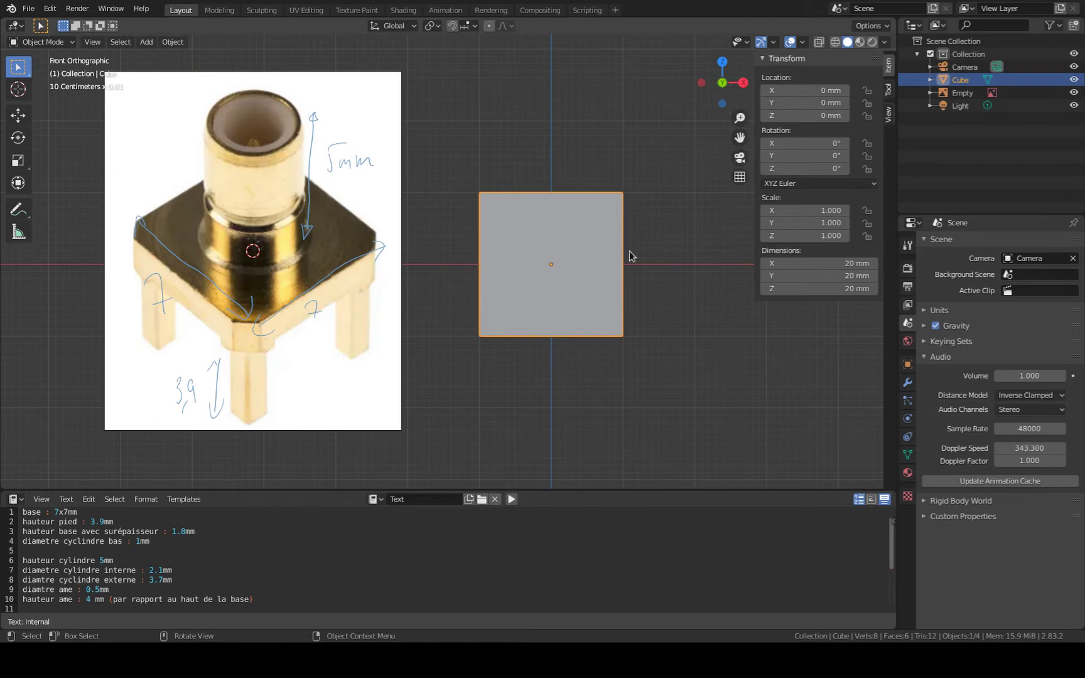
middle_drag(632, 256, 591, 283)
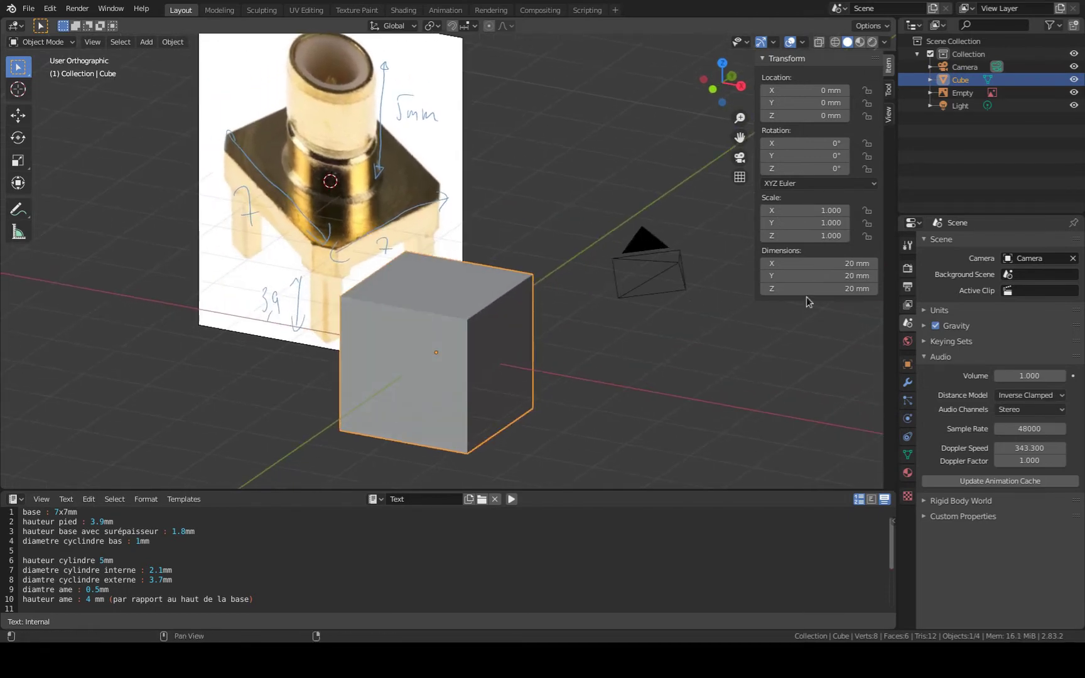
click(854, 263)
text(7)
key(Return)
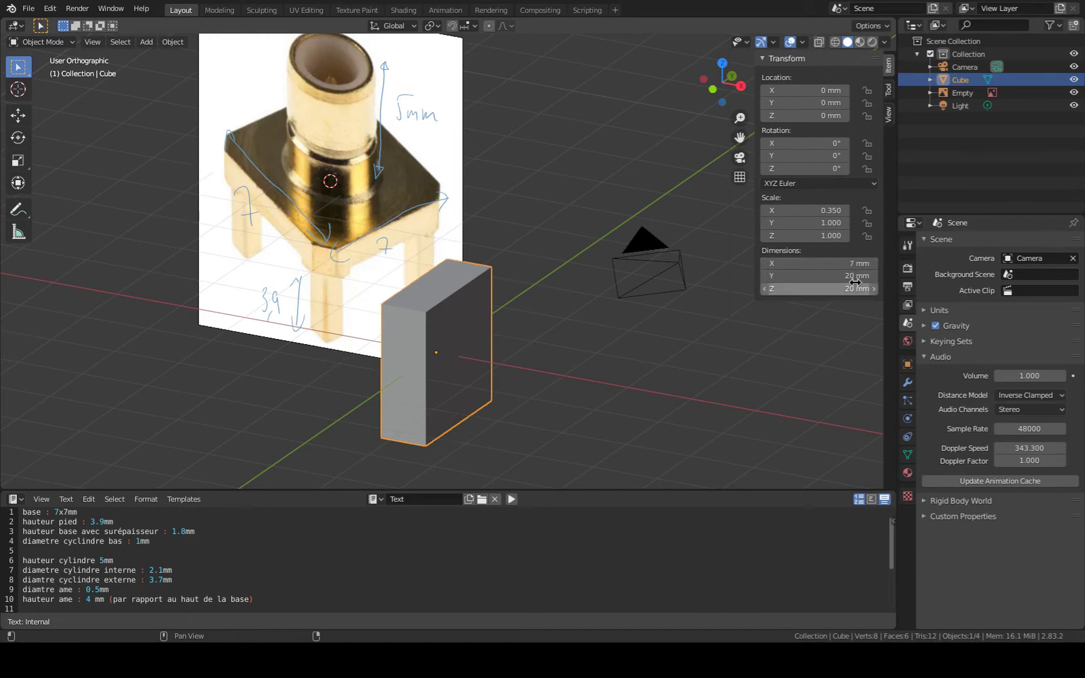
click(854, 276)
text(7)
key(Return)
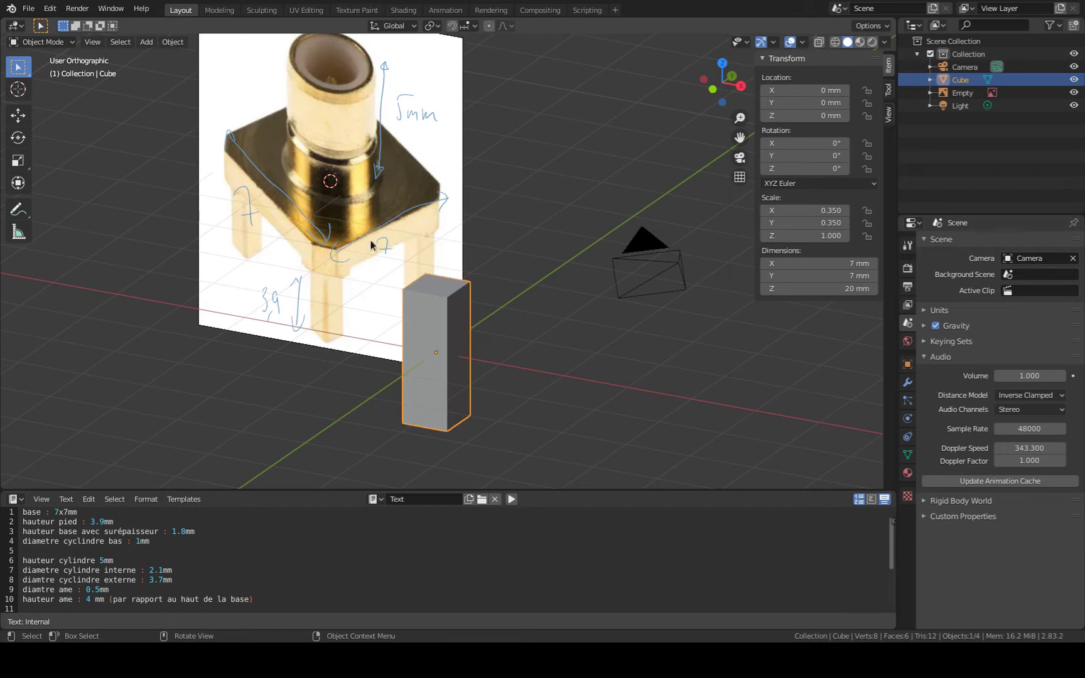
click(854, 289)
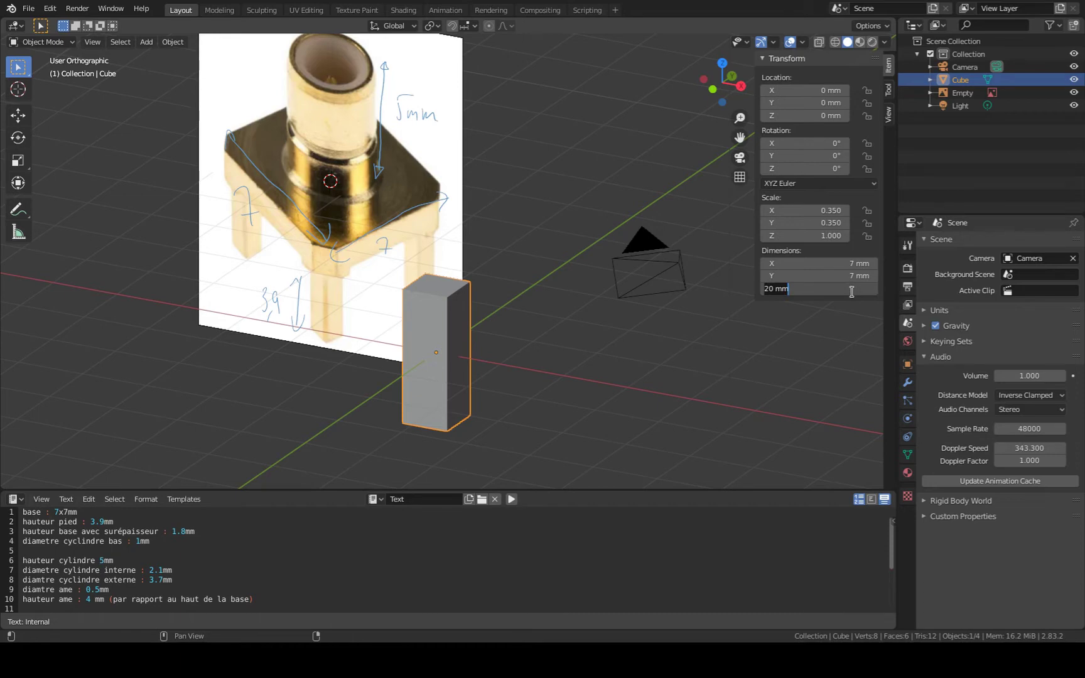
text(1.5 mm)
key(Return)
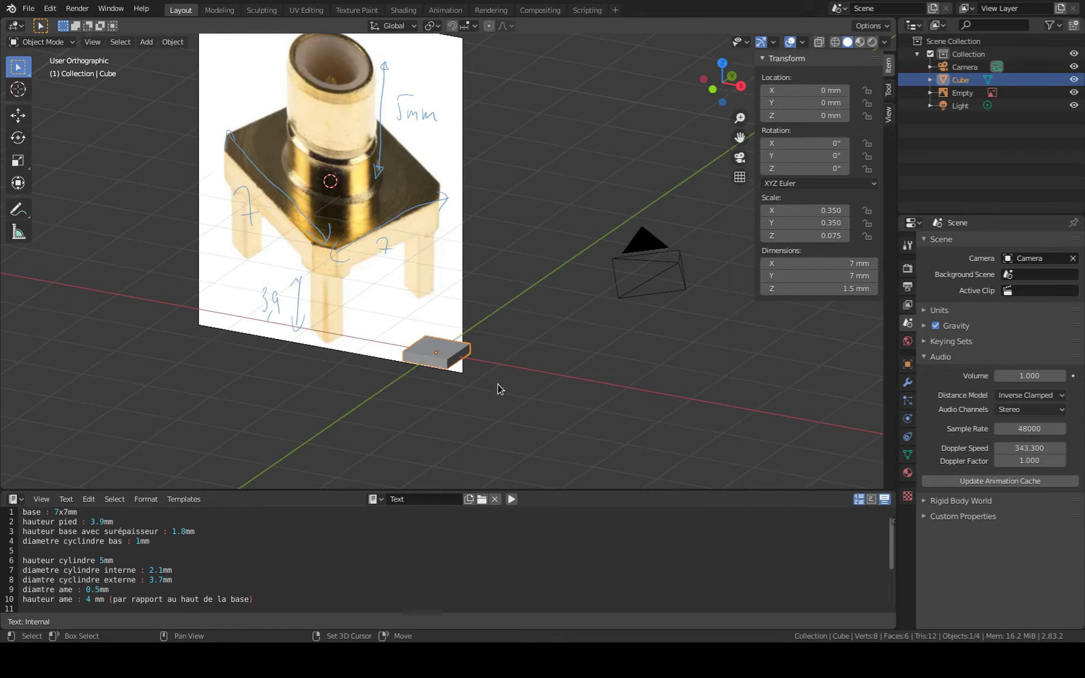
Erase the handwritten dimension annotations from the connector reference image with the Annotate Eraser.
shift+middle_drag(497, 384, 523, 311)
scroll(524, 301, up, 1)
shift+middle_drag(546, 222, 566, 316)
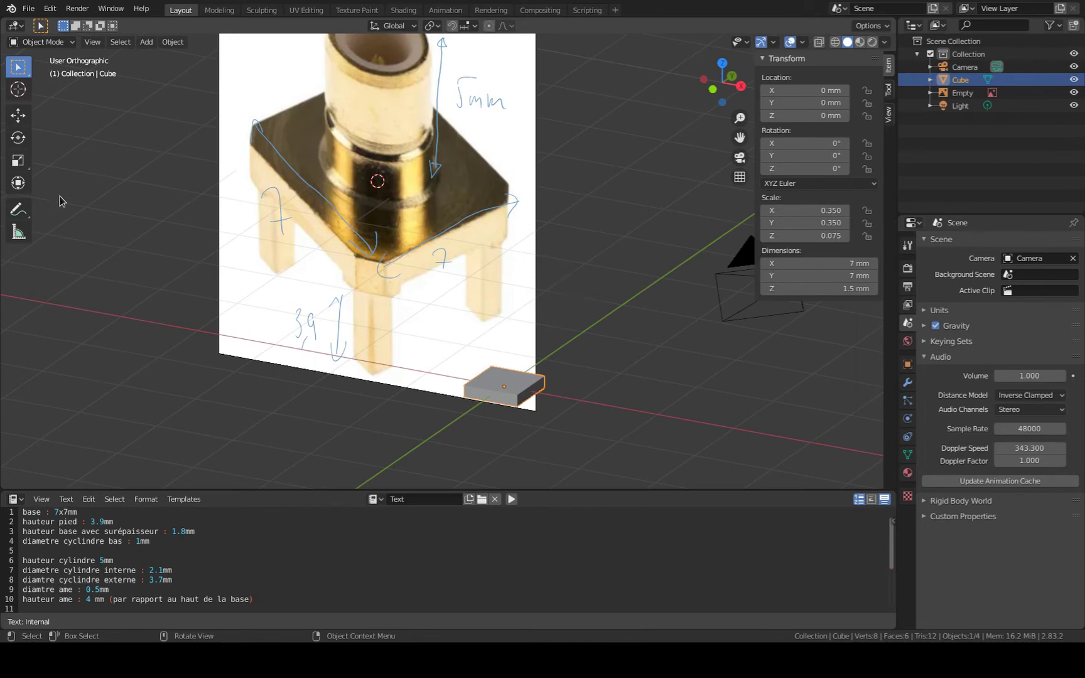
drag(18, 209, 90, 291)
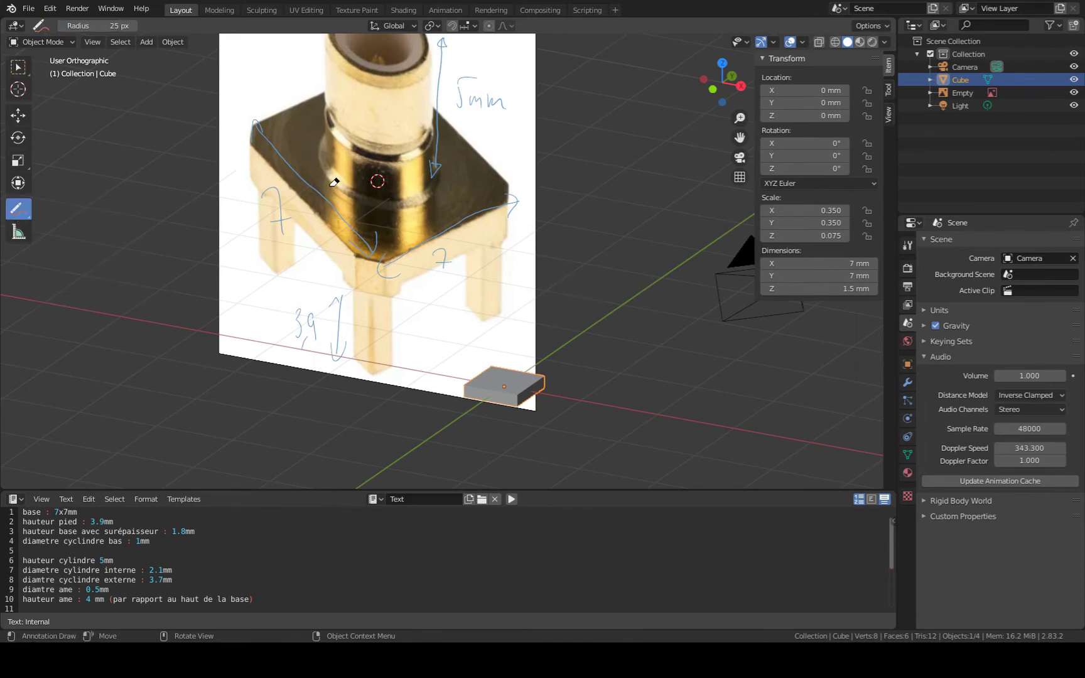
mouse_move(334, 183)
mouse_down()
mouse_move(237, 220)
mouse_move(245, 114)
mouse_move(381, 248)
mouse_move(350, 301)
mouse_move(409, 282)
mouse_move(454, 249)
mouse_move(493, 148)
mouse_move(459, 40)
mouse_move(449, 147)
mouse_move(487, 160)
mouse_move(440, 163)
mouse_move(459, 147)
mouse_up()
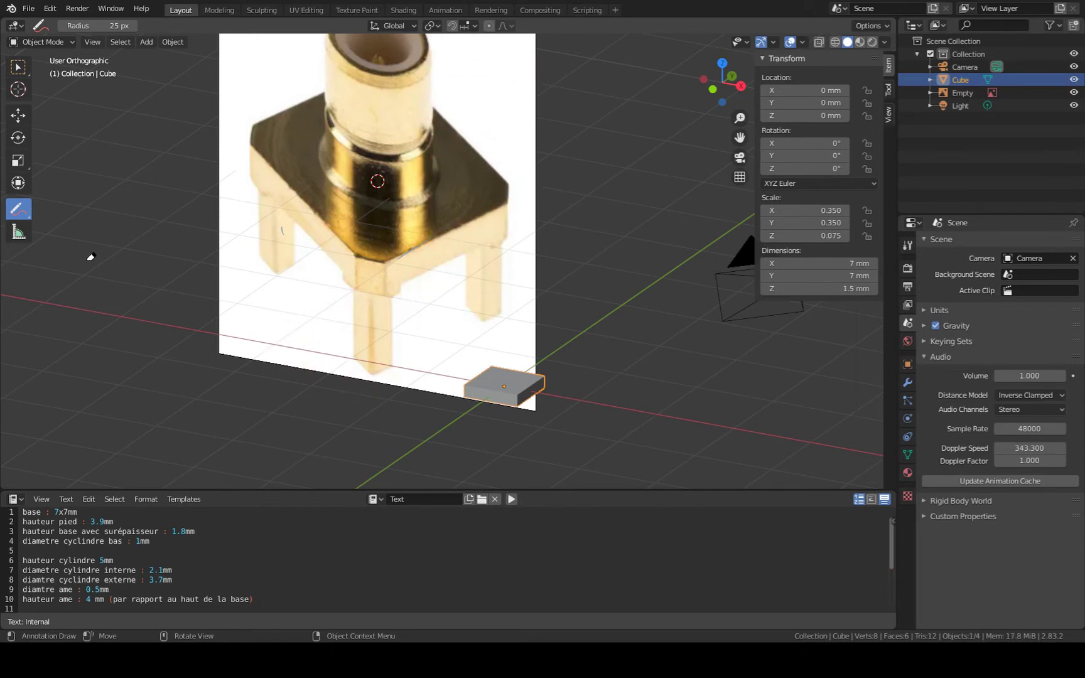
Annotate the reference image with two crossing division lines, X marks on three quarters, and a loop around the front quarter.
click(17, 209)
click(85, 211)
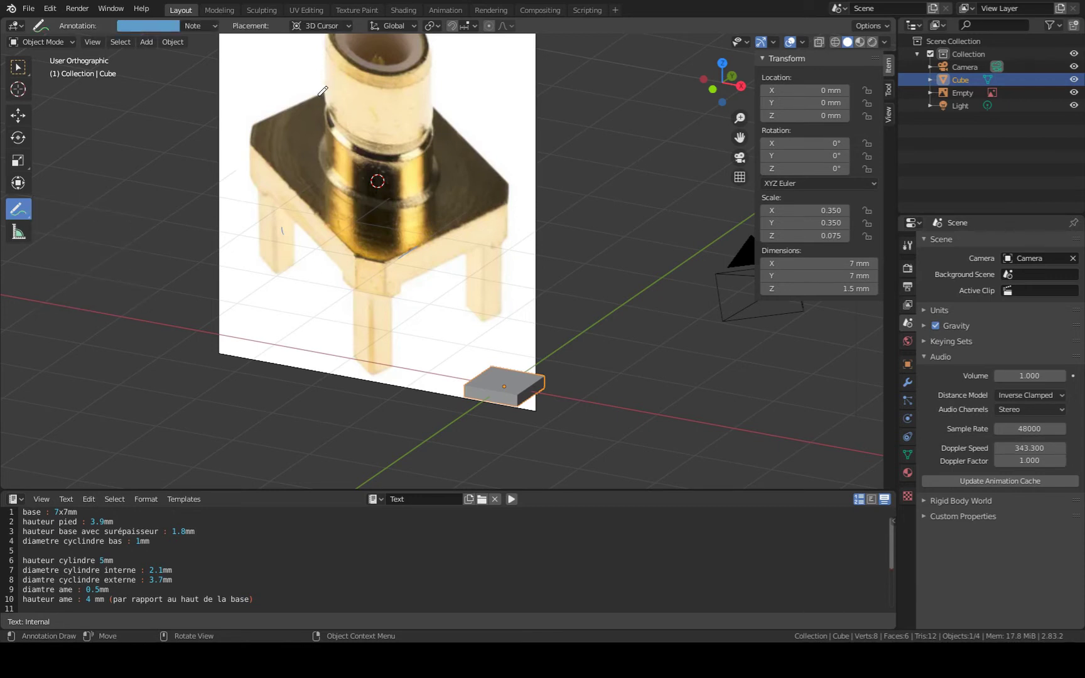
drag(317, 94, 471, 258)
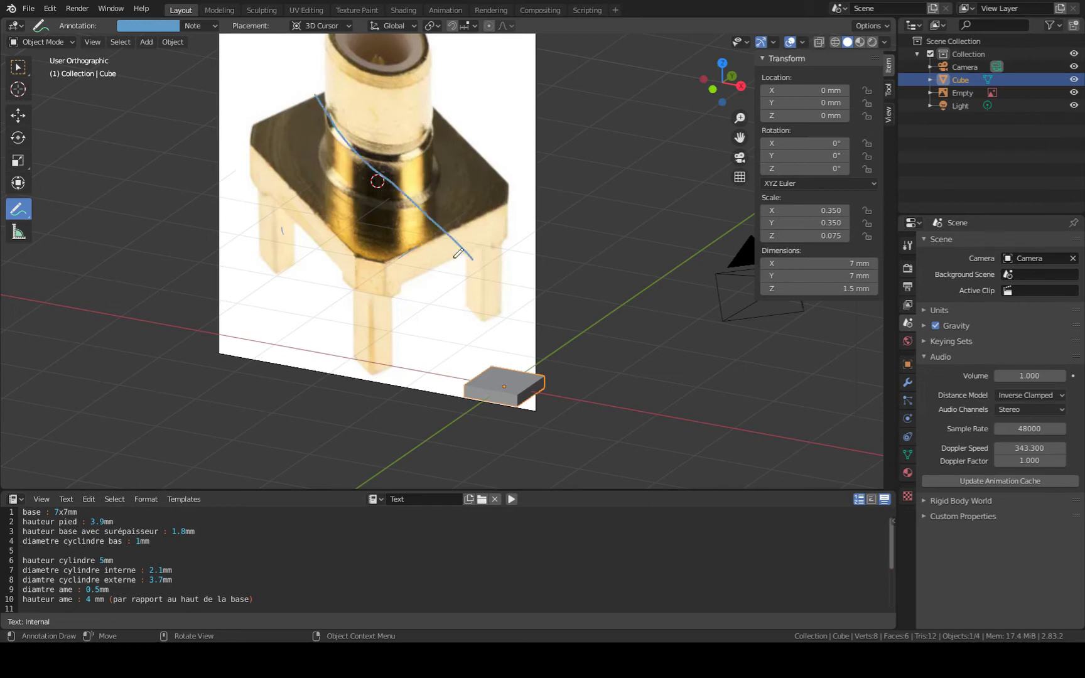
drag(302, 231, 468, 122)
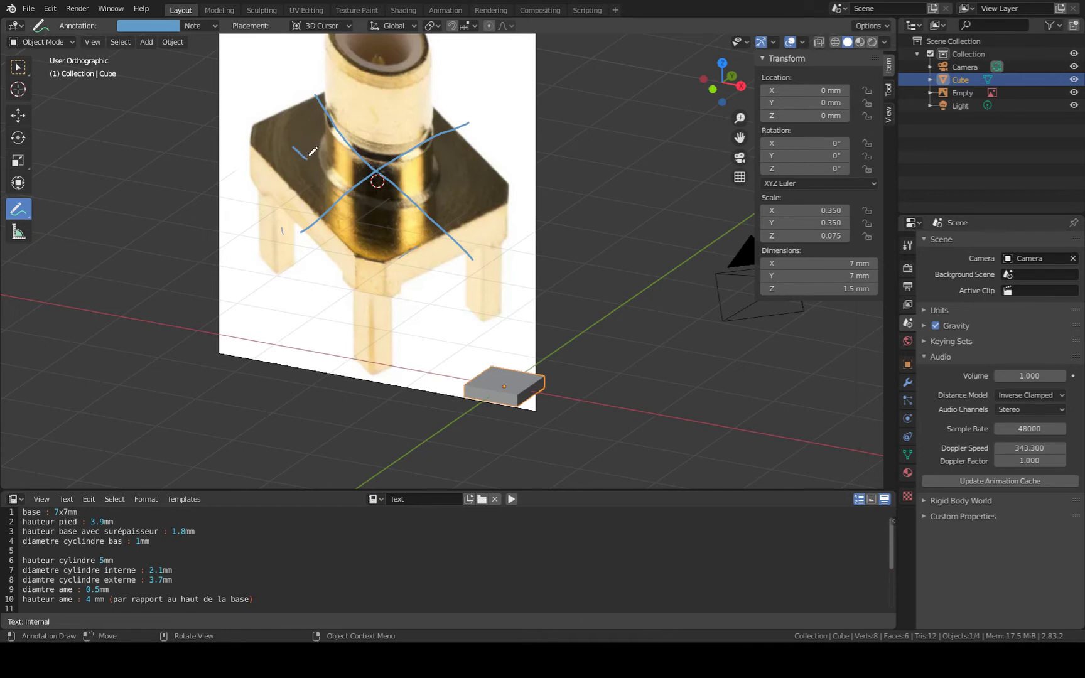
drag(315, 144, 280, 173)
mouse_move(383, 111)
mouse_down()
mouse_move(399, 130)
mouse_move(396, 113)
mouse_up()
mouse_move(454, 161)
mouse_down()
mouse_move(480, 187)
mouse_move(438, 189)
mouse_up()
drag(398, 114, 388, 125)
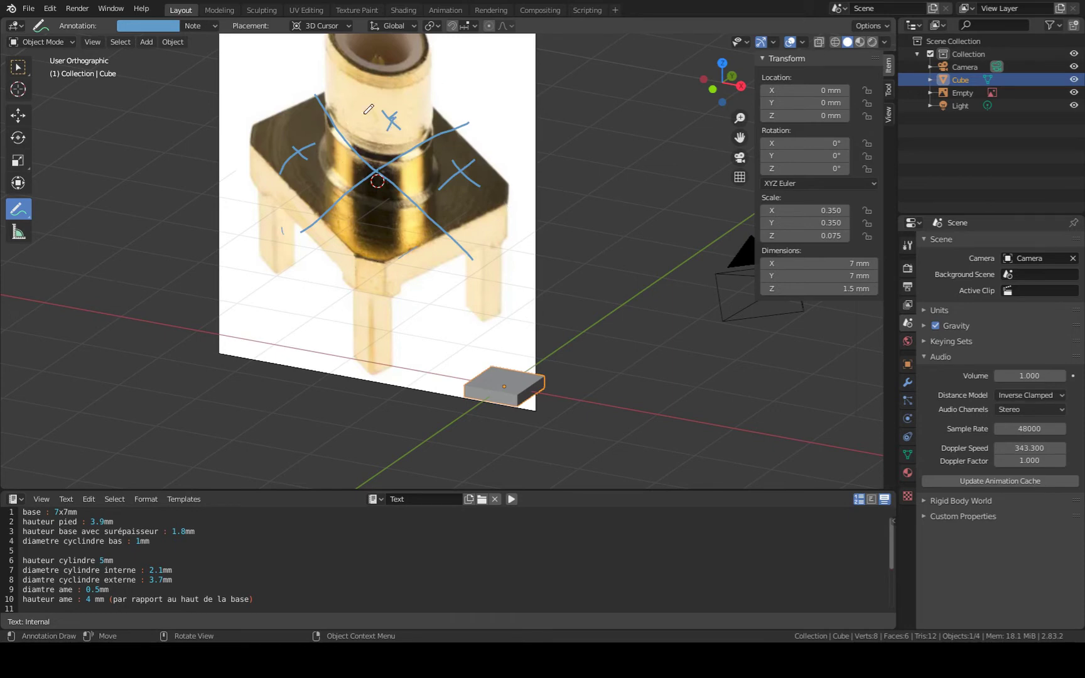
mouse_move(400, 161)
mouse_down()
mouse_move(375, 157)
mouse_move(307, 234)
mouse_move(466, 279)
mouse_move(359, 174)
mouse_up()
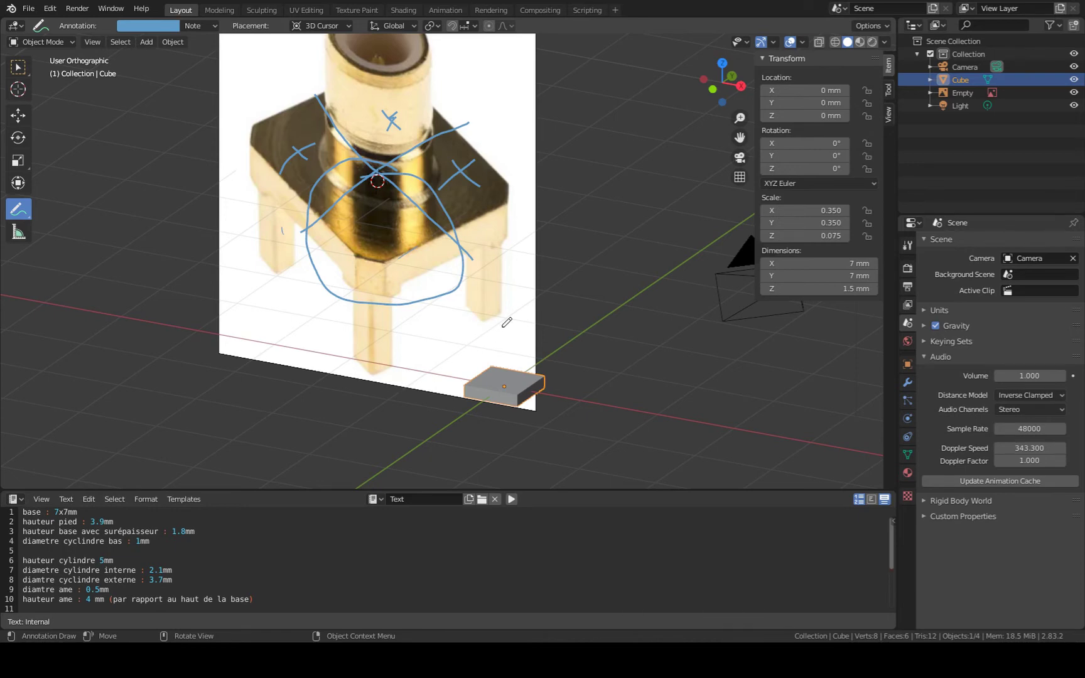
Erase the freehand division lines, X marks and loop from the reference image.
key(KP_7)
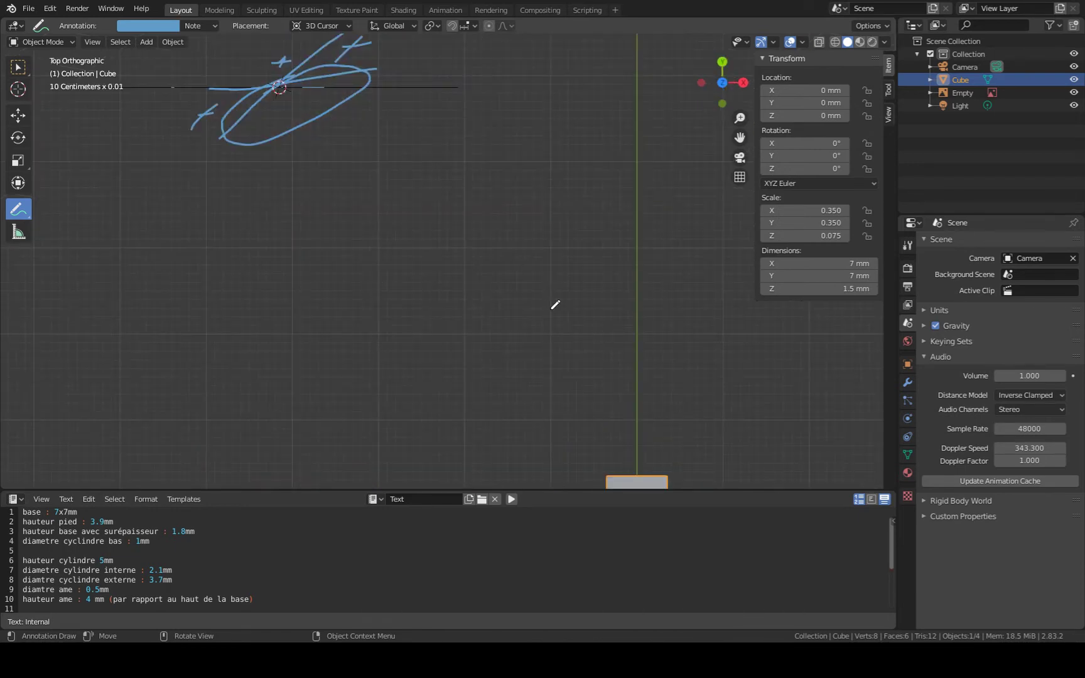
mouse_move(565, 314)
middle_down()
mouse_move(540, 288)
mouse_move(528, 235)
mouse_move(482, 220)
middle_up()
scroll(482, 221, down, 1)
click(25, 209)
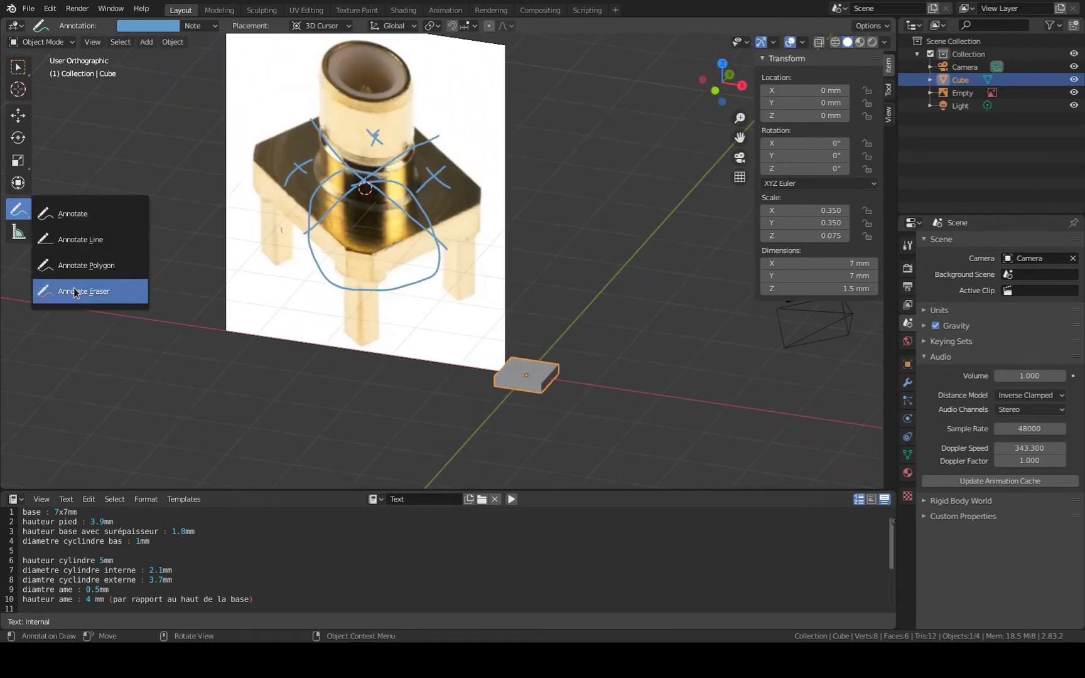
click(75, 291)
mouse_move(312, 209)
mouse_down()
mouse_move(295, 166)
mouse_move(426, 154)
mouse_move(269, 290)
mouse_move(358, 286)
mouse_move(427, 229)
mouse_move(415, 236)
mouse_up()
Annotate the plate in top view with a vertical and a horizontal line dividing it into four quarters.
click(18, 213)
click(75, 212)
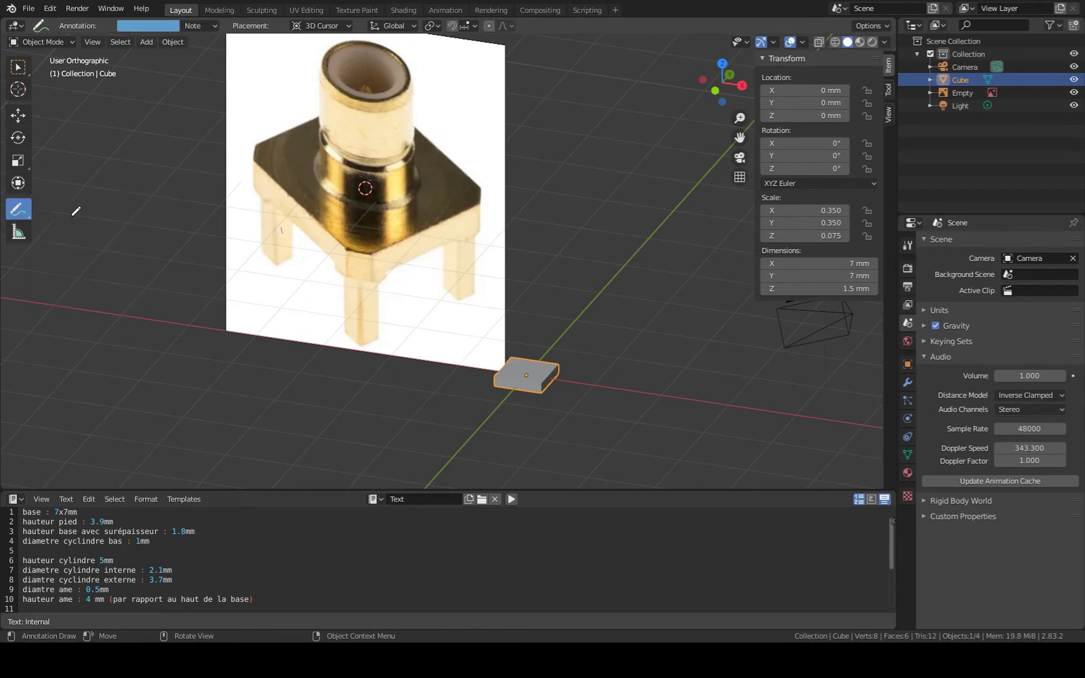
key(KP_7)
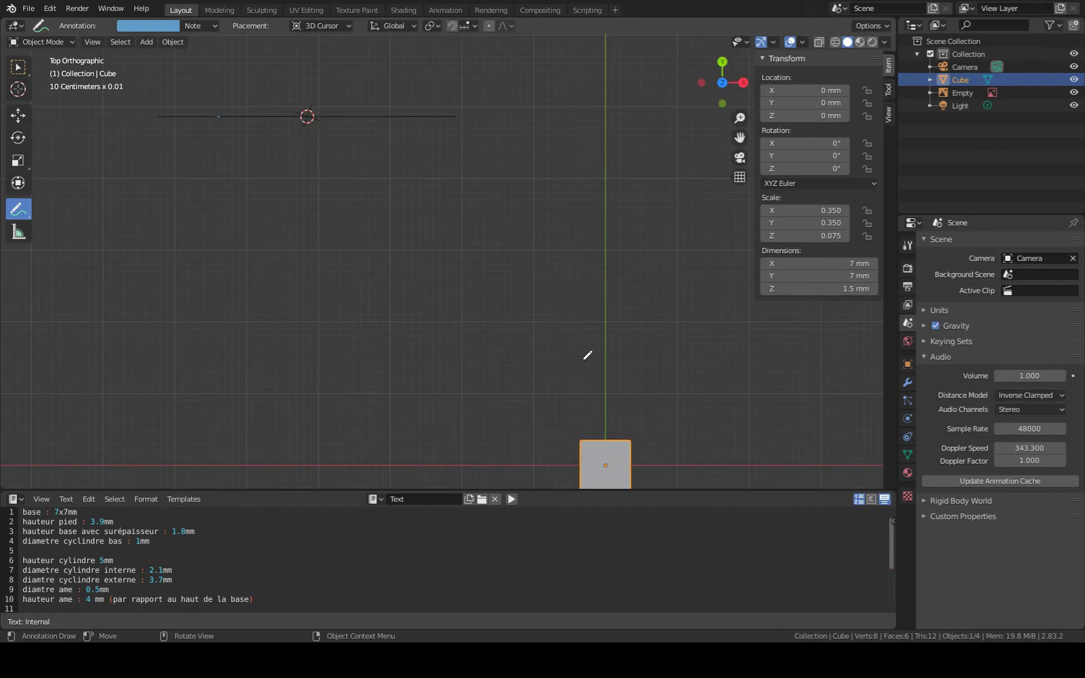
key(KP_Decimal)
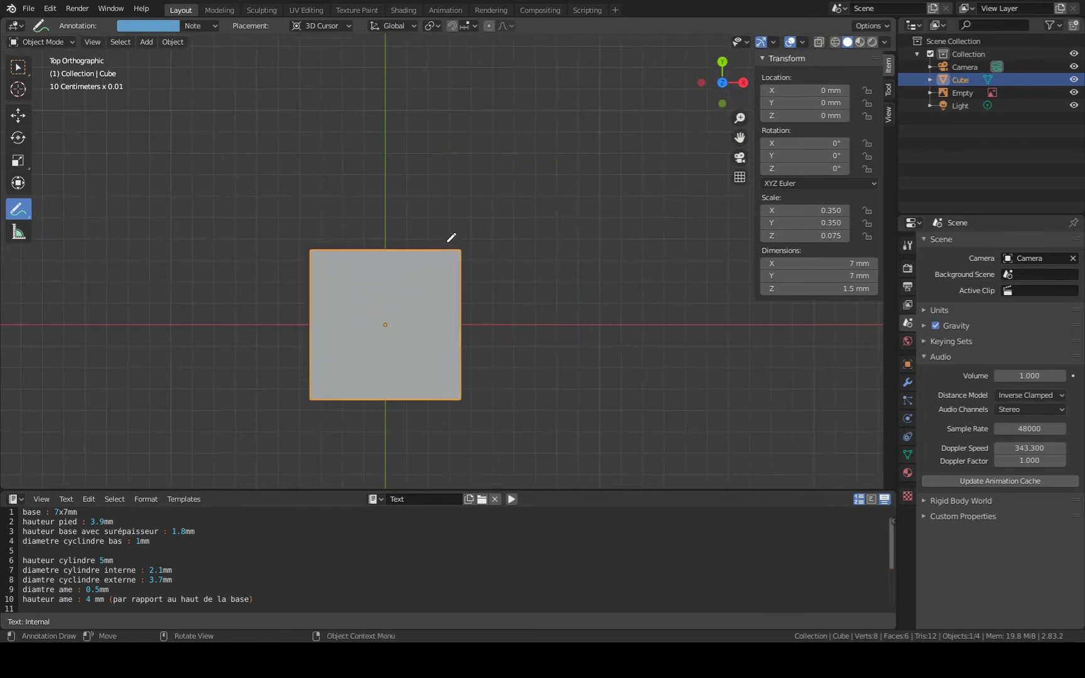
scroll(456, 224, up, 2)
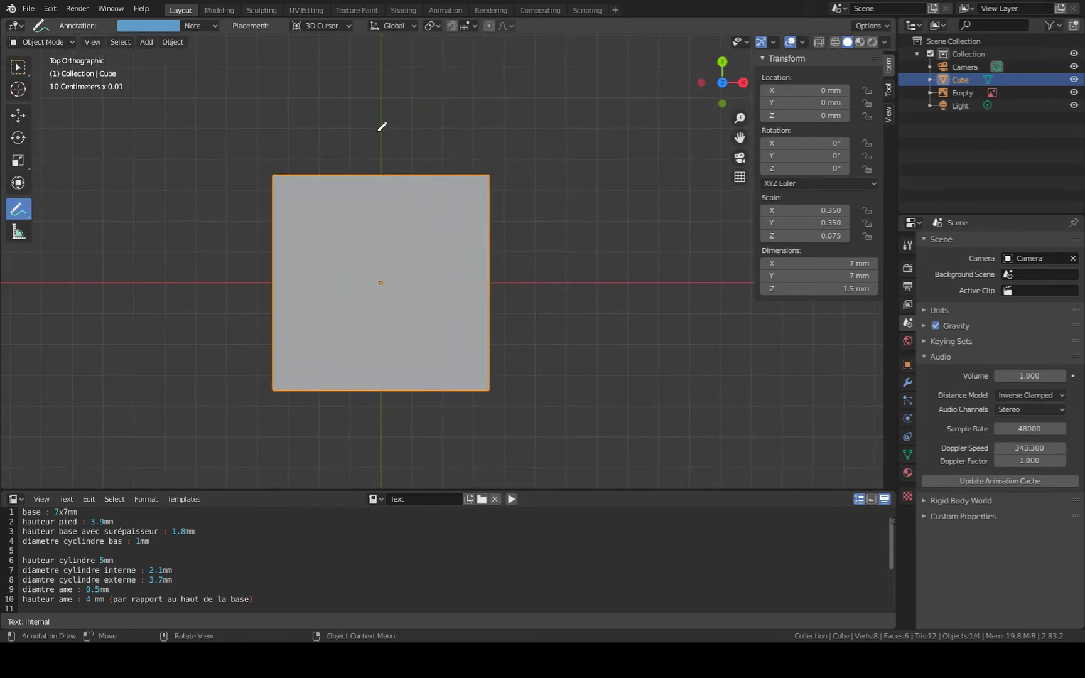
drag(377, 134, 379, 424)
mouse_move(223, 283)
mouse_down()
mouse_move(289, 296)
mouse_move(509, 292)
mouse_up()
Mark three quarters of the plate with freehand X annotations and circle the remaining quarter at positive X, negative Y.
drag(301, 322, 348, 387)
drag(338, 333, 297, 386)
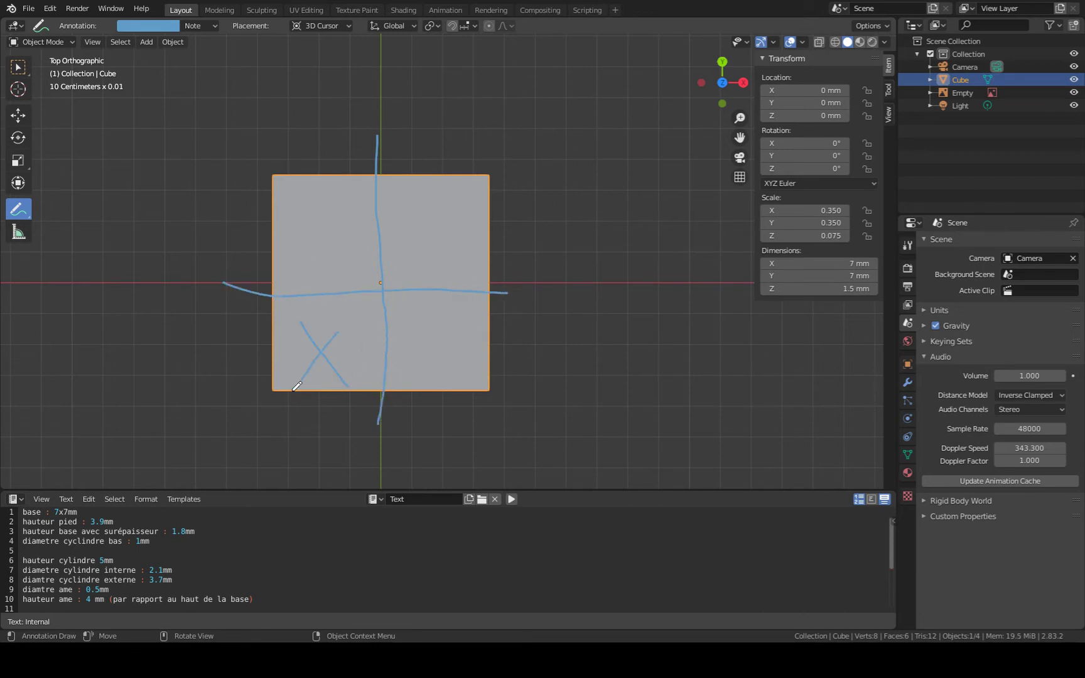
drag(302, 213, 349, 275)
drag(338, 212, 291, 271)
drag(412, 220, 450, 261)
drag(456, 212, 403, 277)
mouse_move(492, 280)
mouse_down()
mouse_move(405, 275)
mouse_move(440, 426)
mouse_move(523, 269)
mouse_move(464, 253)
mouse_up()
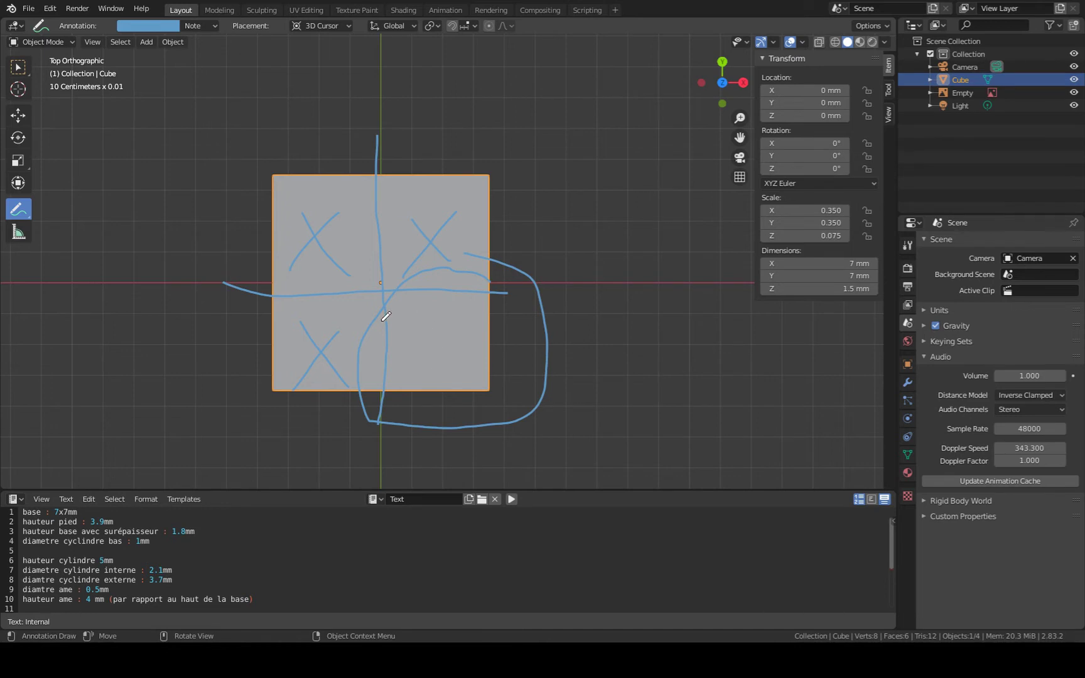
Erase all annotations from the plate, restore the selection tool and enter Edit Mode on the plate.
drag(17, 212, 85, 292)
mouse_move(214, 290)
mouse_down()
mouse_move(371, 282)
mouse_move(400, 212)
mouse_move(380, 213)
mouse_move(279, 297)
mouse_move(410, 326)
mouse_move(388, 370)
mouse_move(388, 342)
mouse_move(416, 427)
mouse_move(557, 339)
mouse_move(528, 260)
mouse_move(446, 246)
mouse_move(457, 220)
mouse_up()
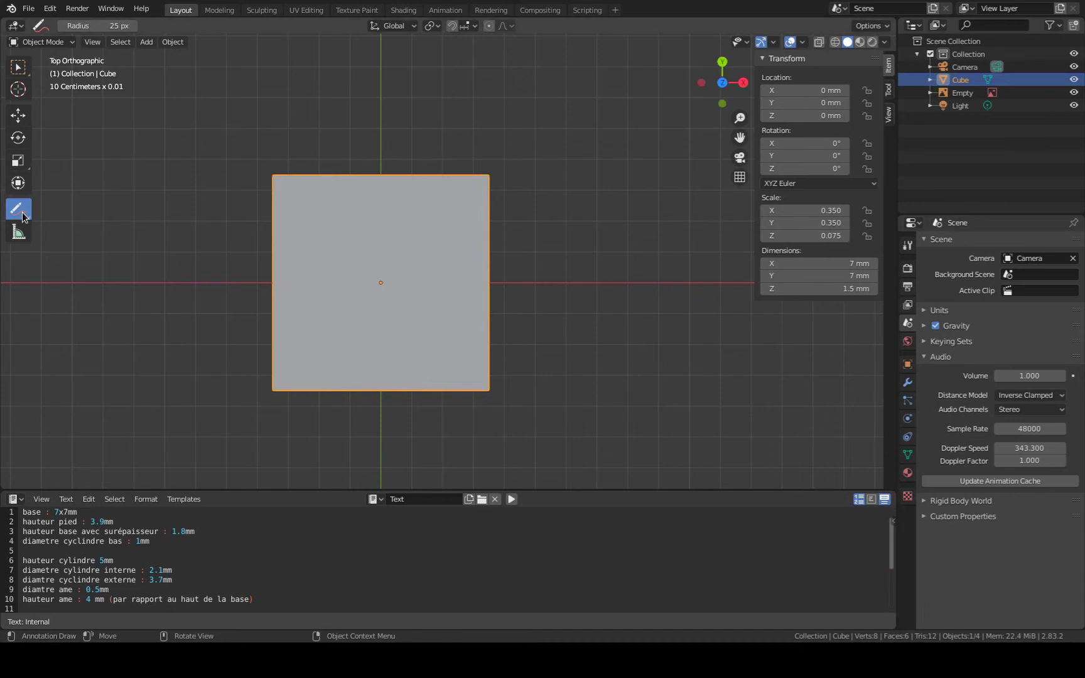
drag(18, 209, 66, 203)
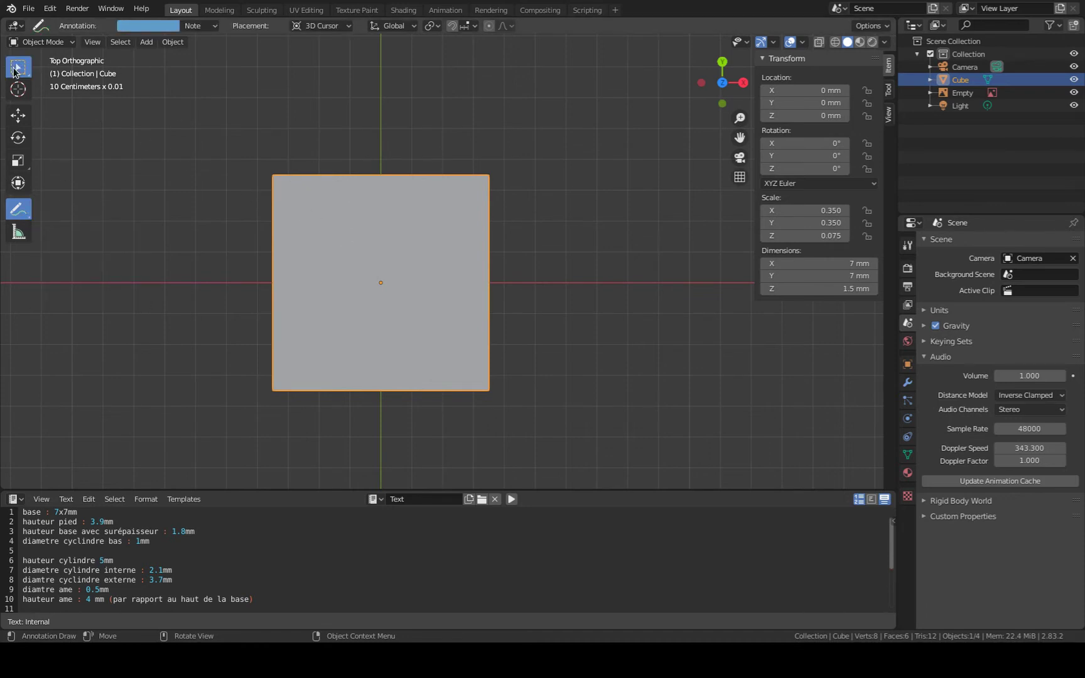
click(18, 66)
key(Tab)
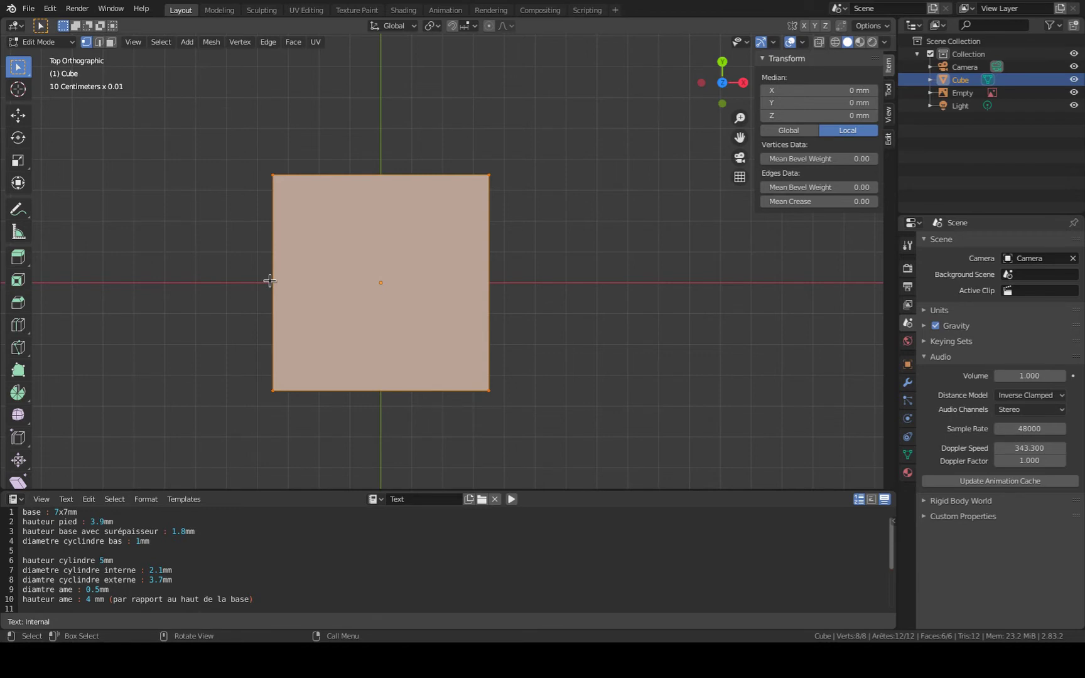
Try a loop cut parallel to the X axis, slid toward the plate's negative Y edge, and undo it in top view.
key(ctrl+r)
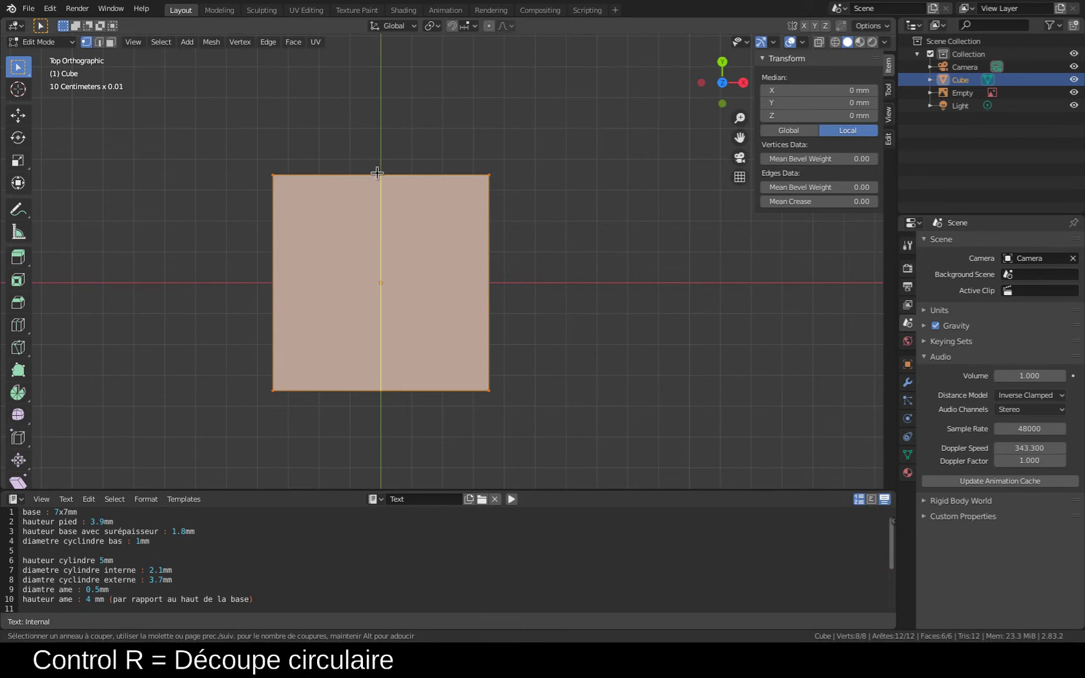
middle_drag(575, 330, 545, 247)
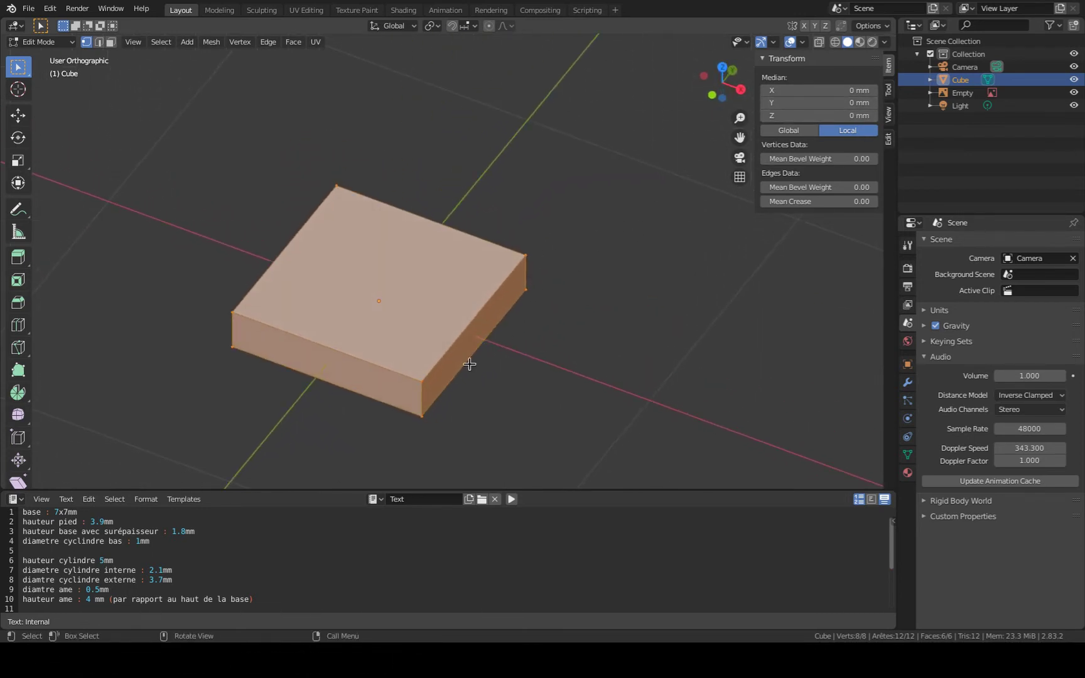
key(ctrl+r)
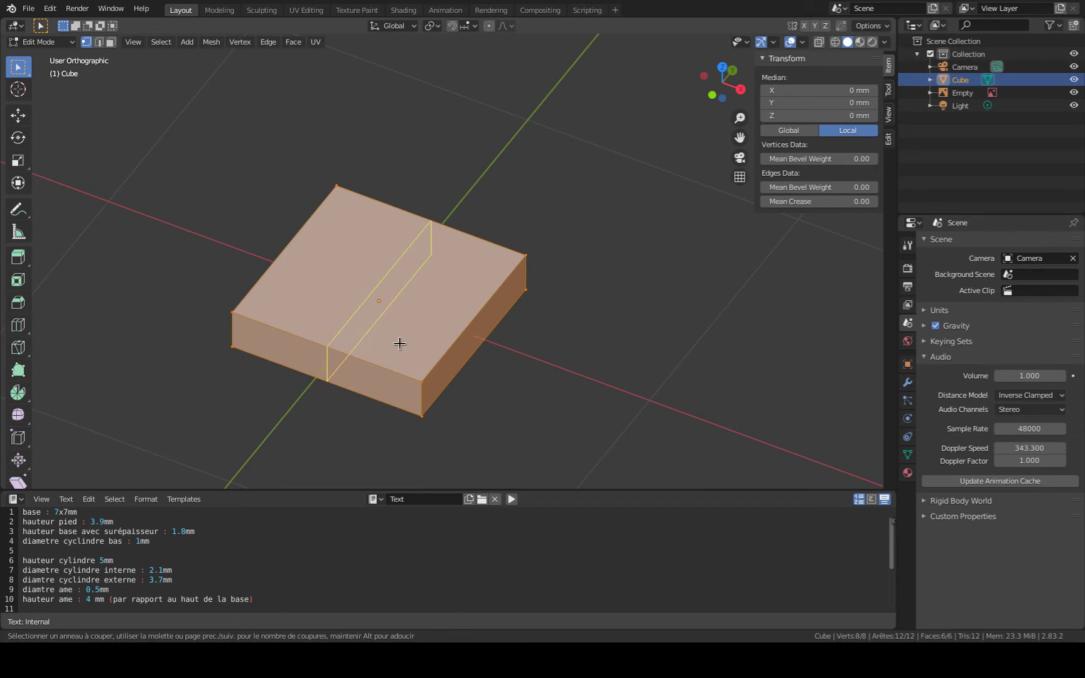
click(490, 342)
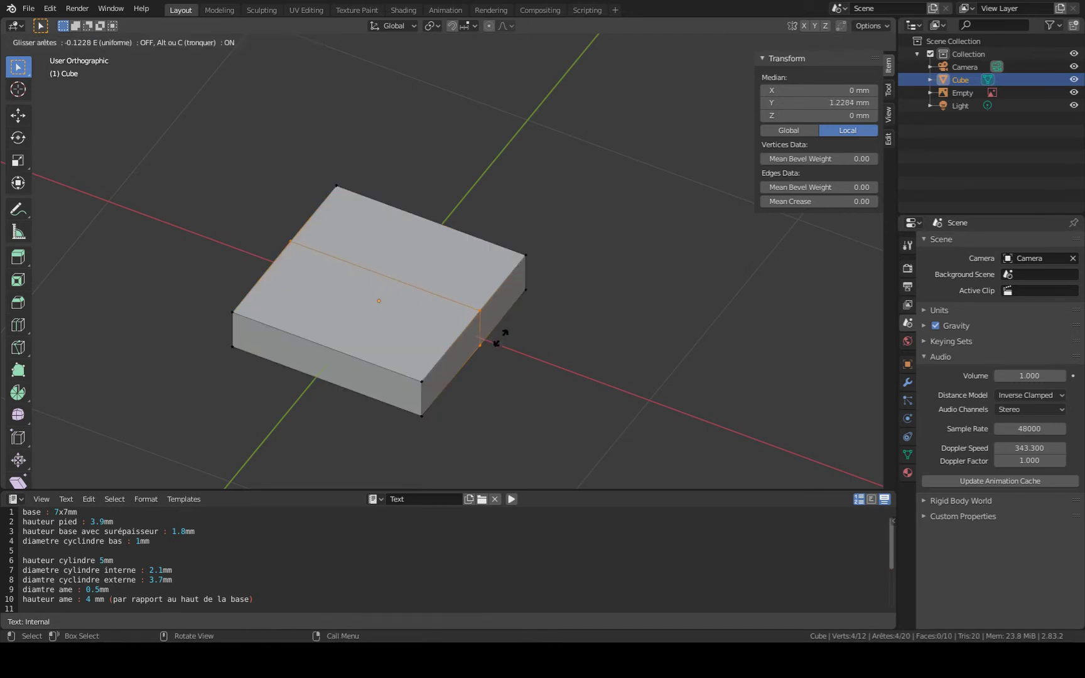
click(507, 409)
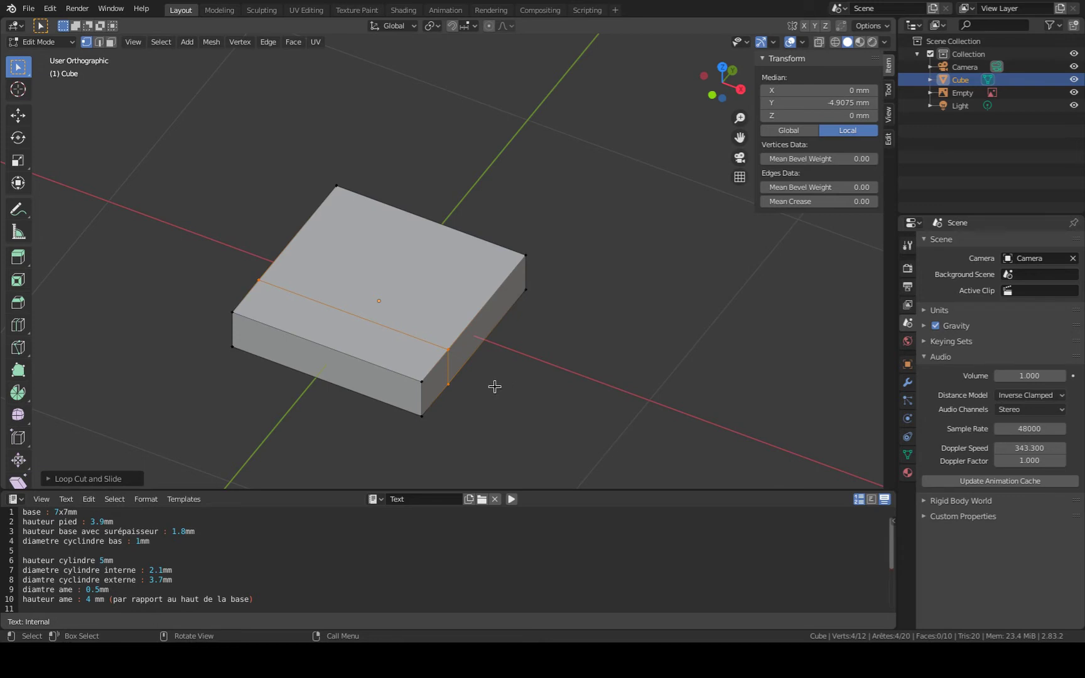
key(KP_7)
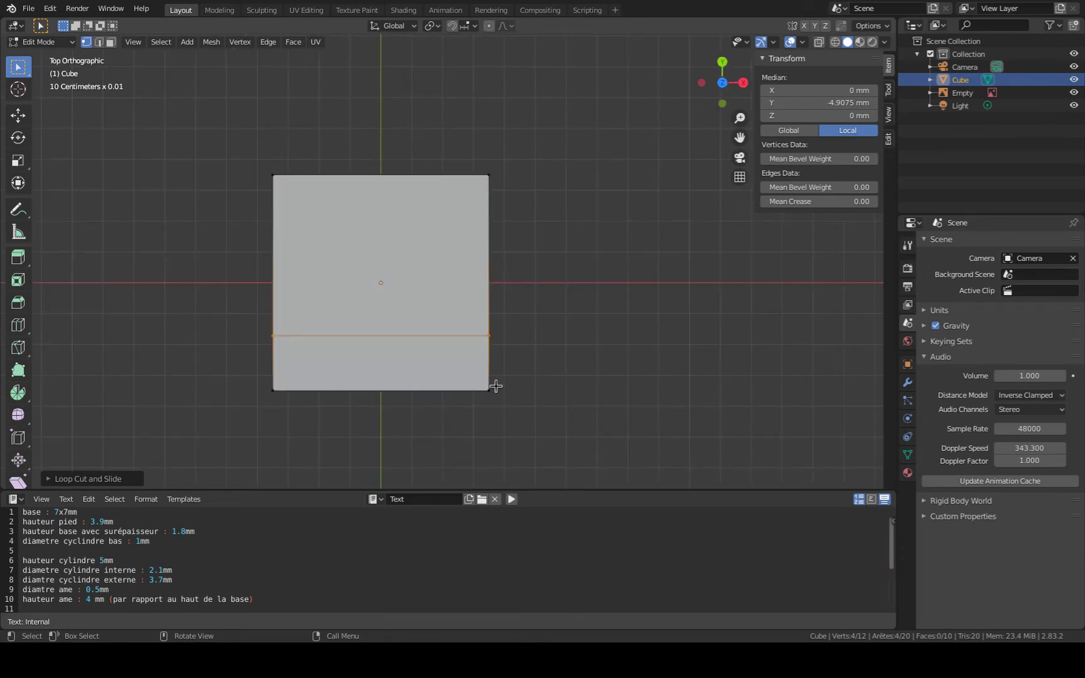
key(ctrl+z)
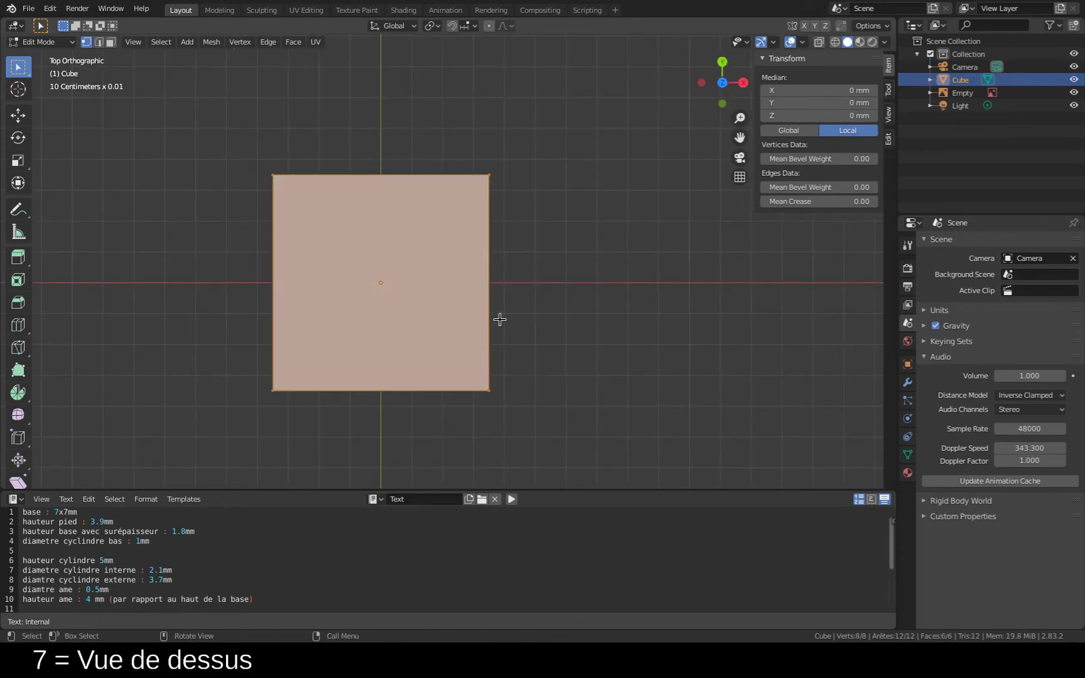
Add two centred loop cuts to the plate, one along the X axis and one along the Y axis, dividing it into quarters.
key(ctrl+r)
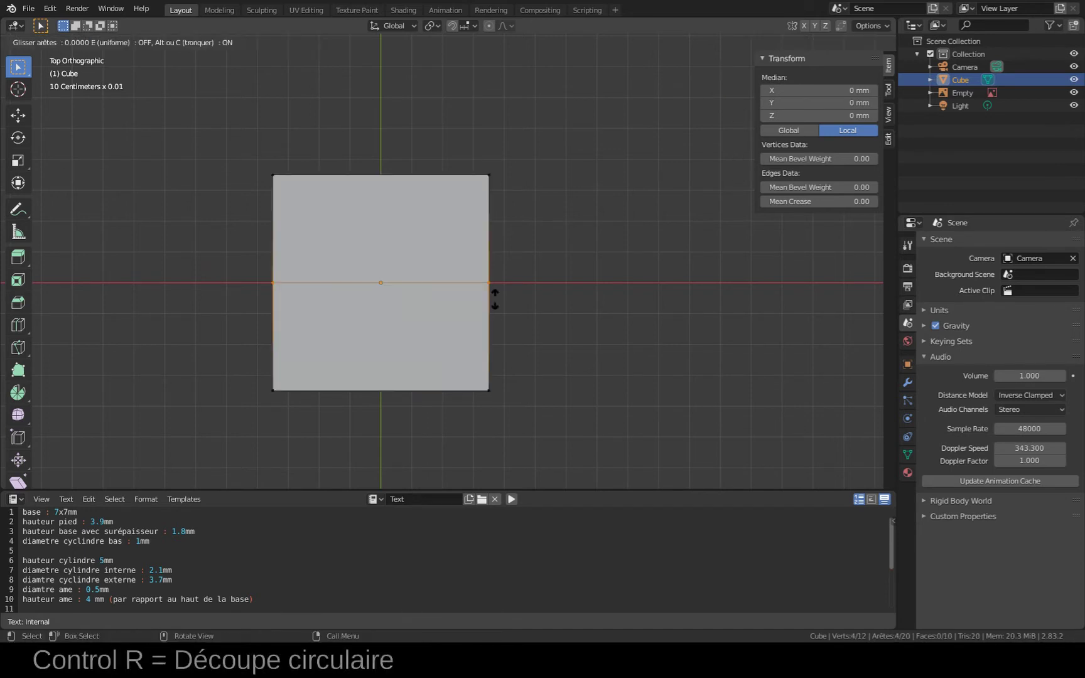
drag(495, 298, 521, 238)
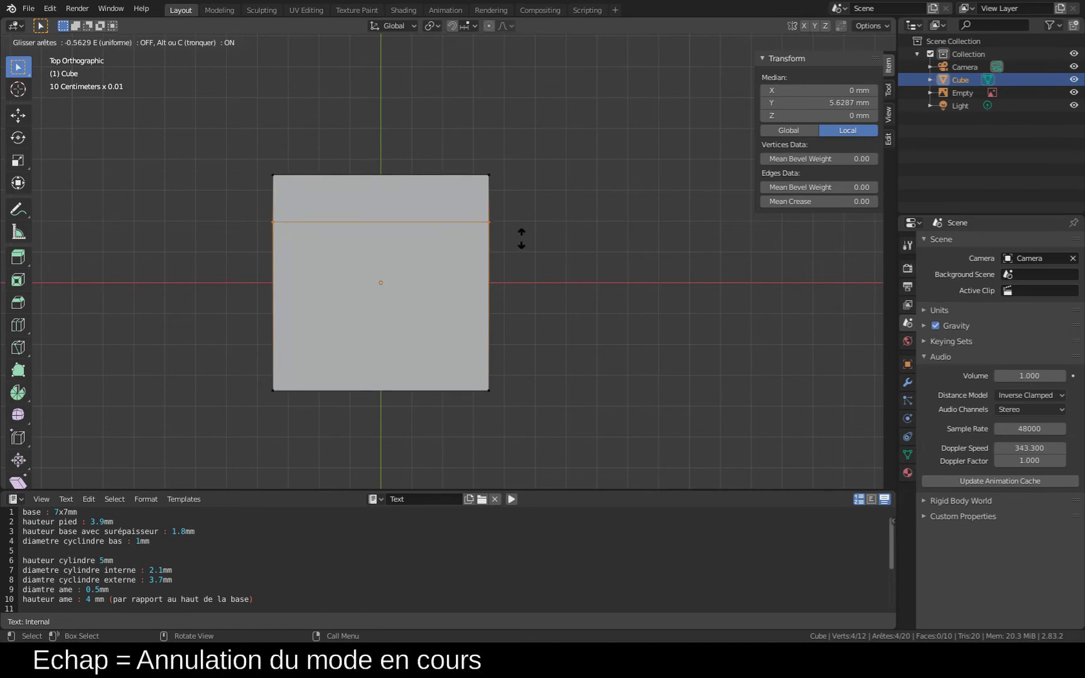
key(Escape)
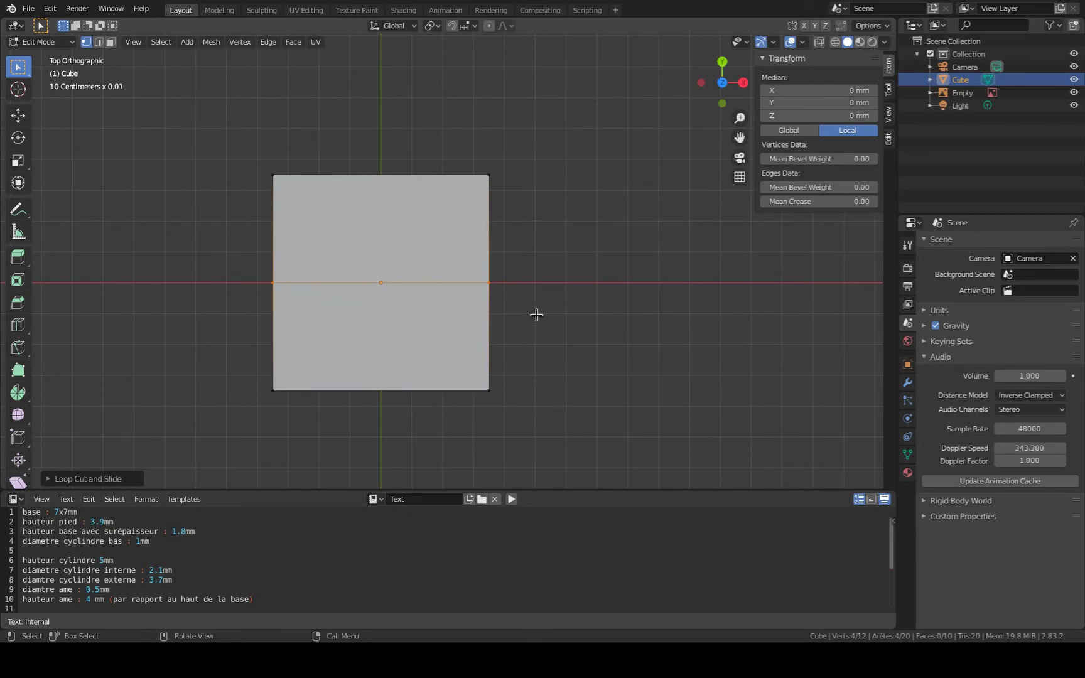
key(ctrl+r)
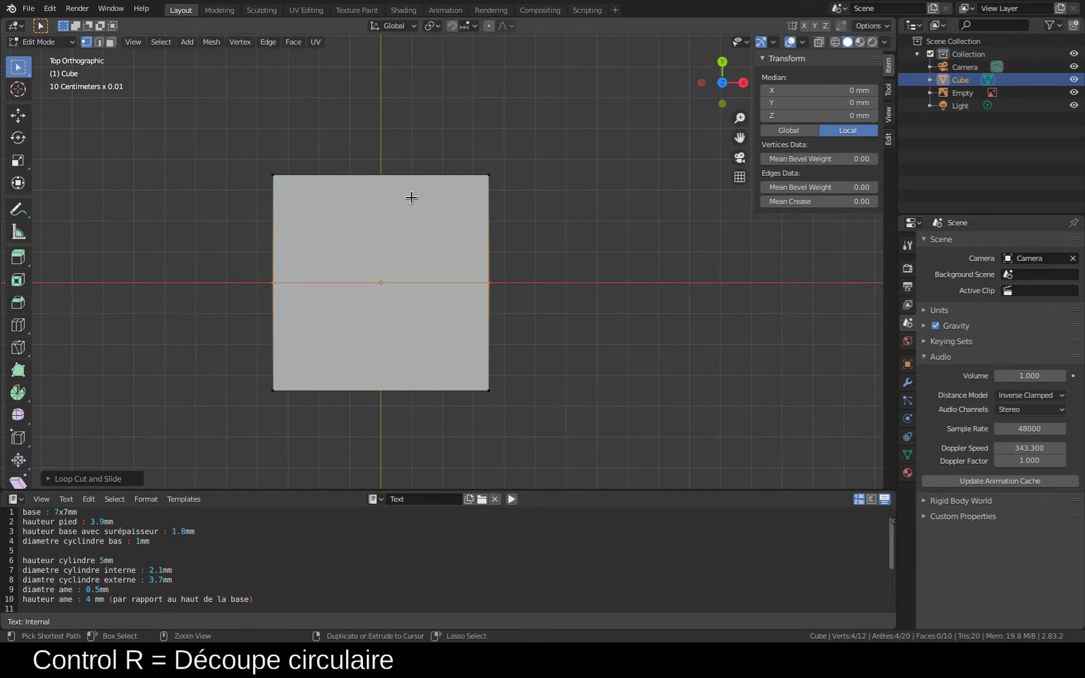
click(383, 174)
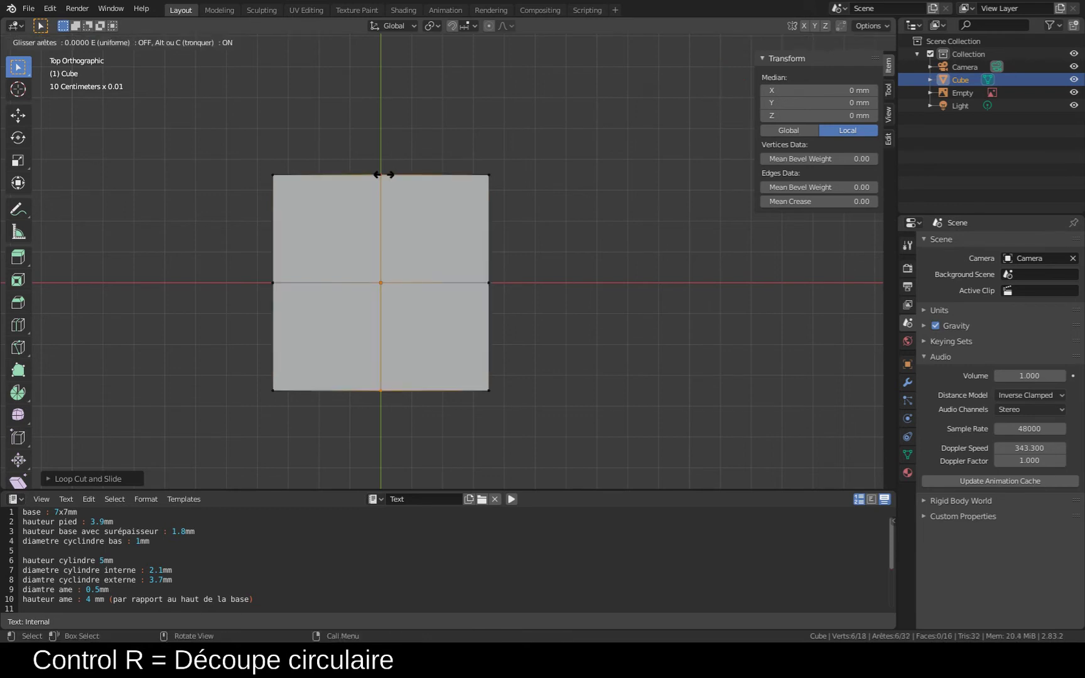
click(383, 174)
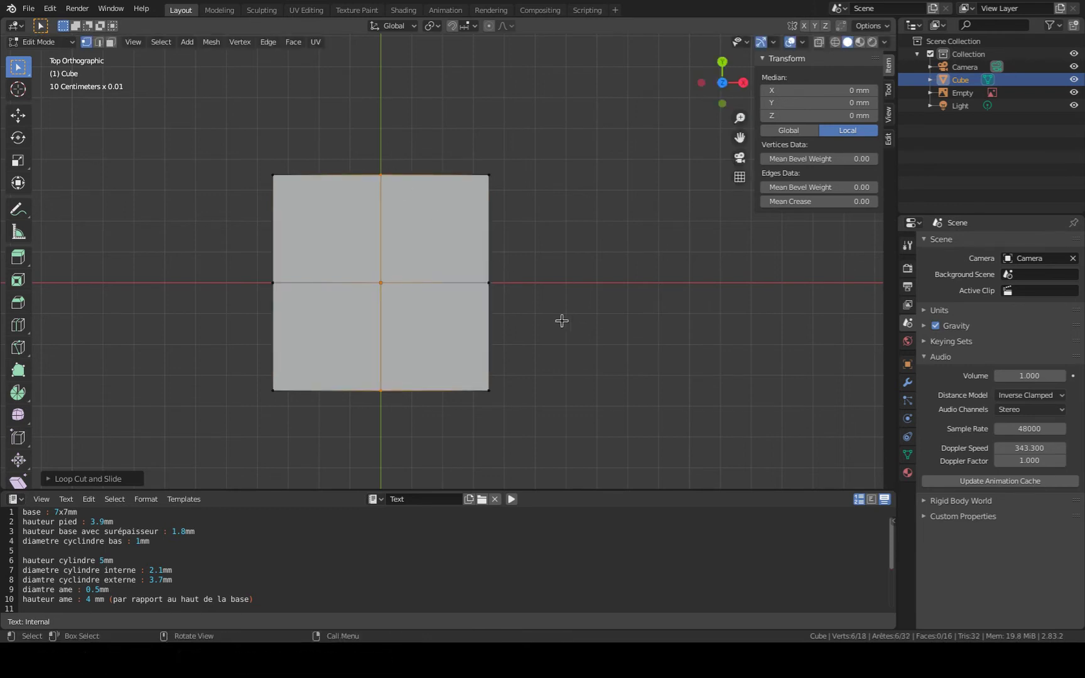
Select the entire mesh and clear the selection, twice in a row.
middle_drag(540, 355, 582, 315)
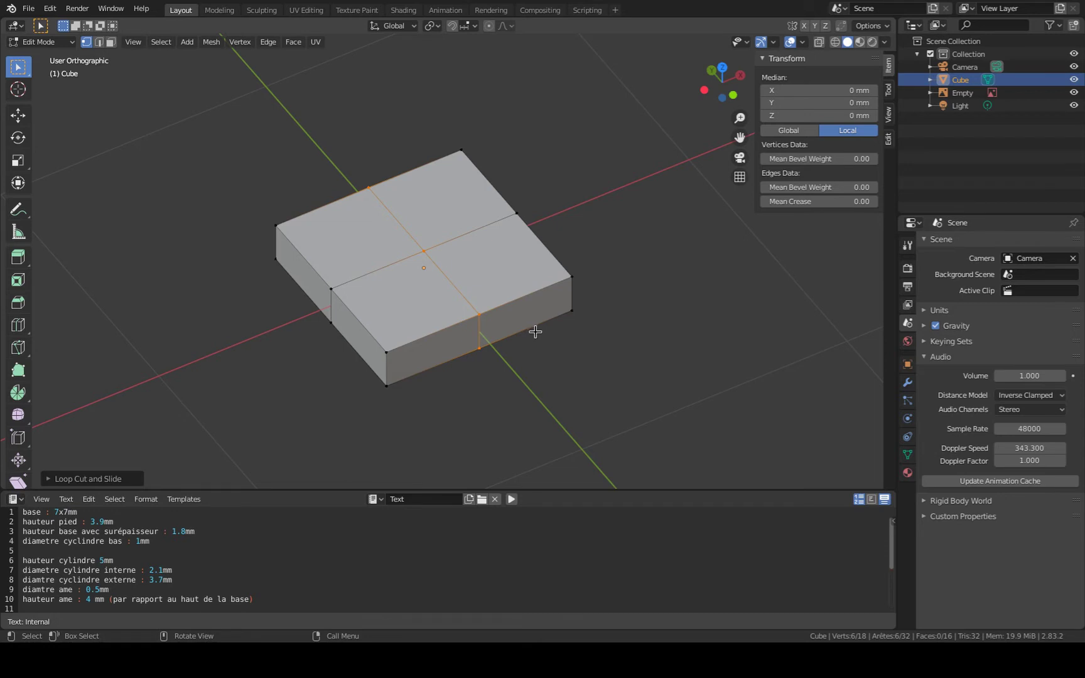
key(a)
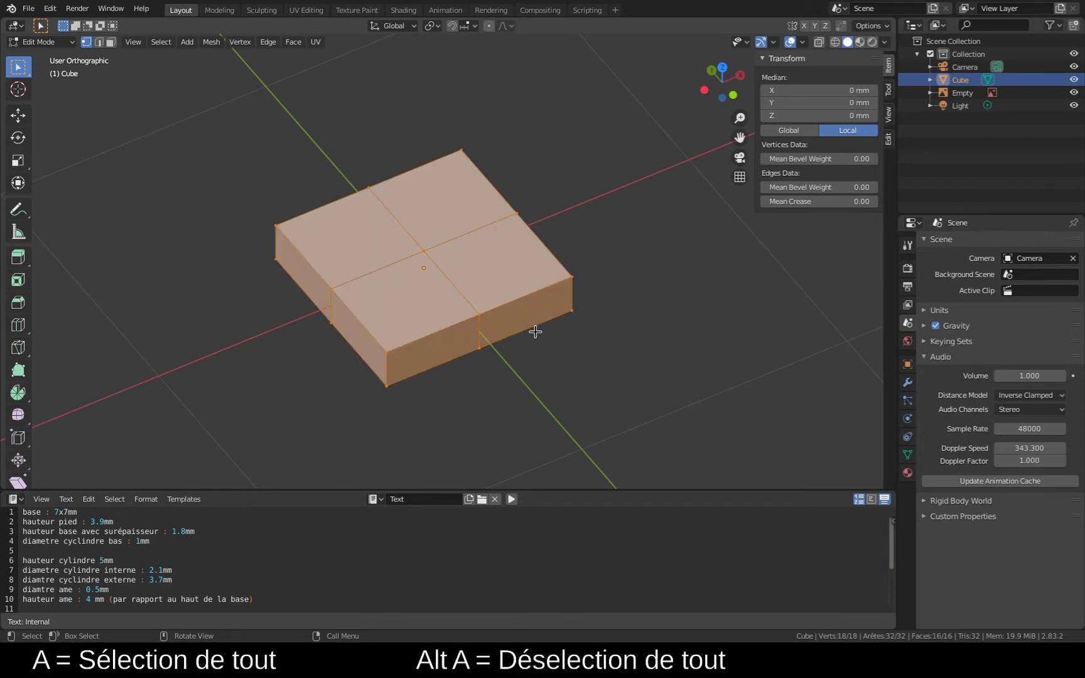
key(alt+a)
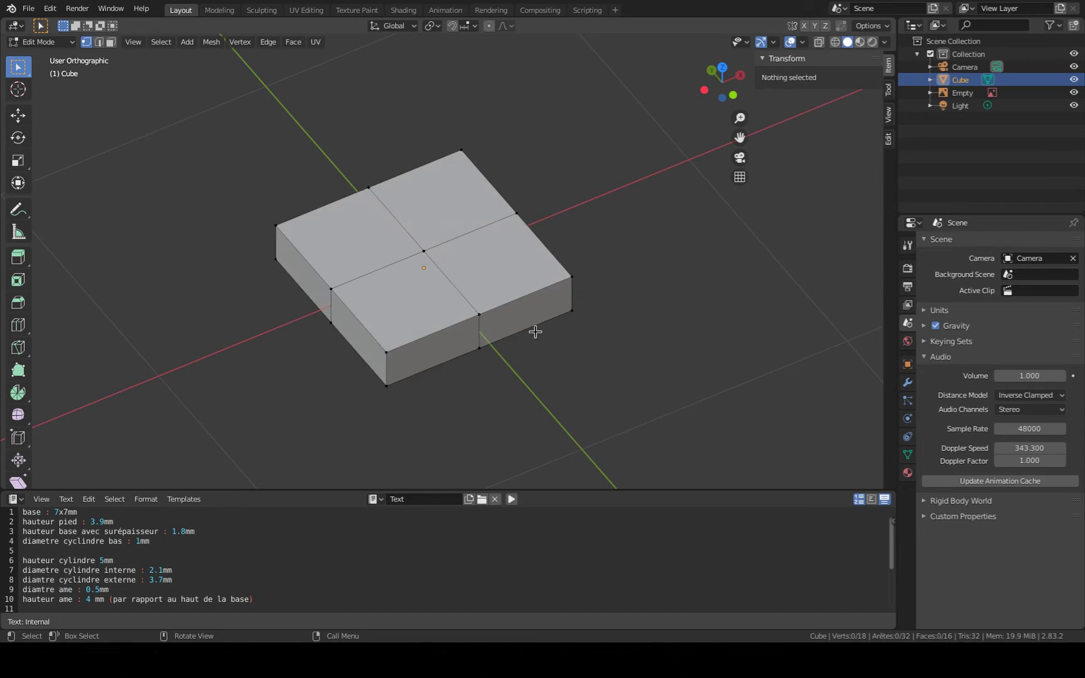
key(a)
key(alt+a)
Select the six vertices of the plate's negative X side one by one and clear the selection.
click(388, 352)
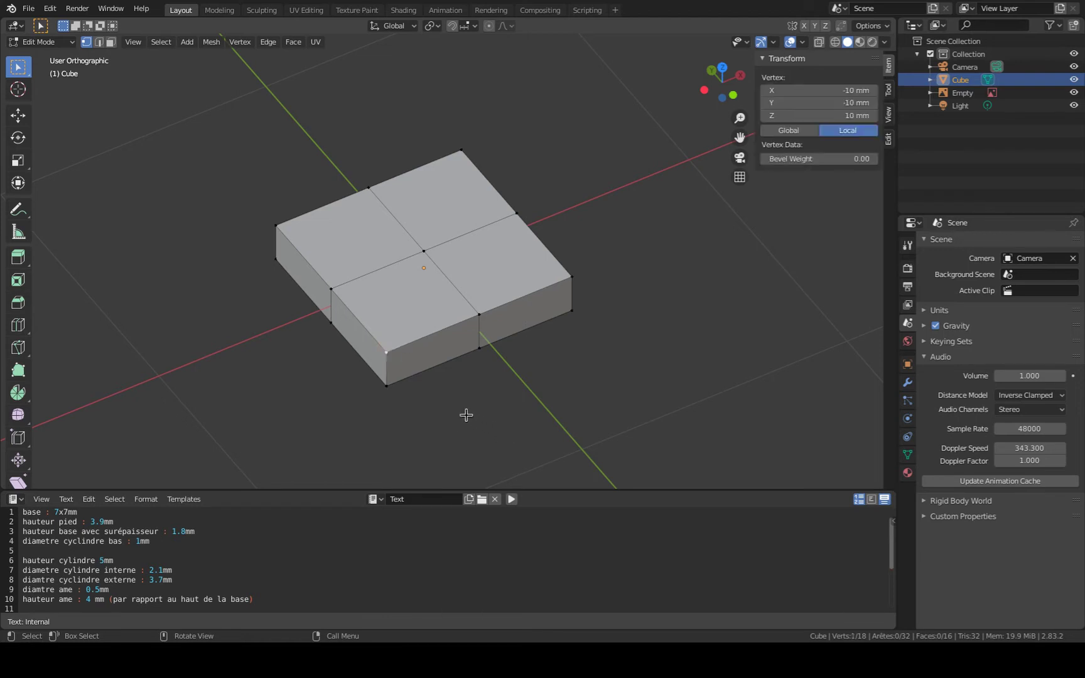
shift+click(387, 384)
shift+click(331, 322)
shift+click(332, 290)
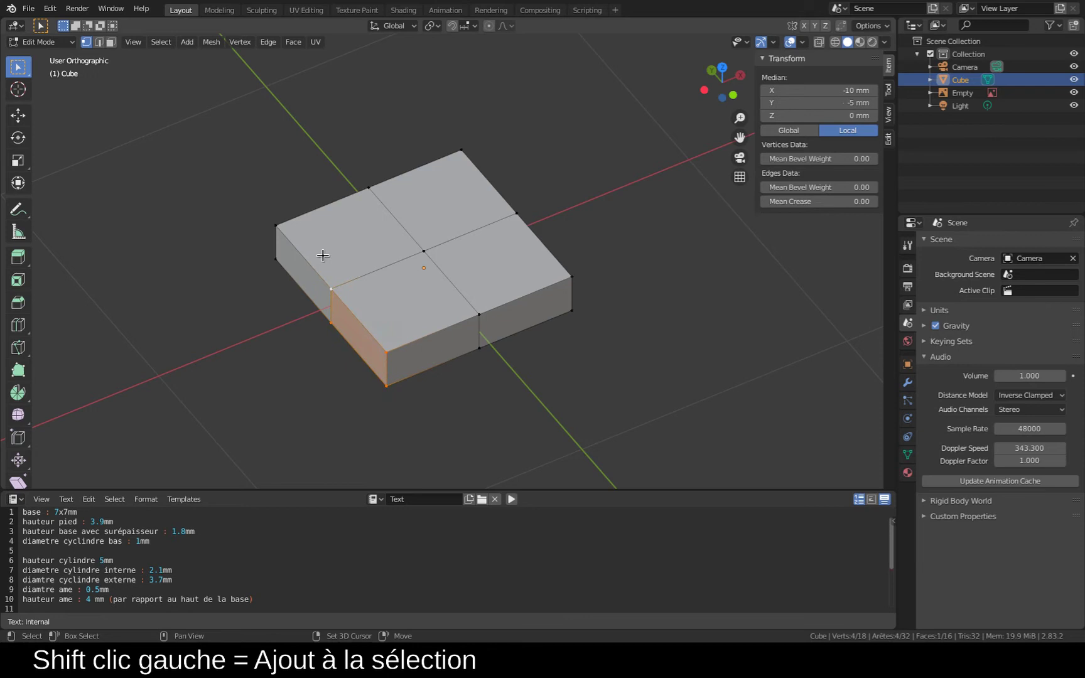
shift+click(277, 228)
shift+click(277, 257)
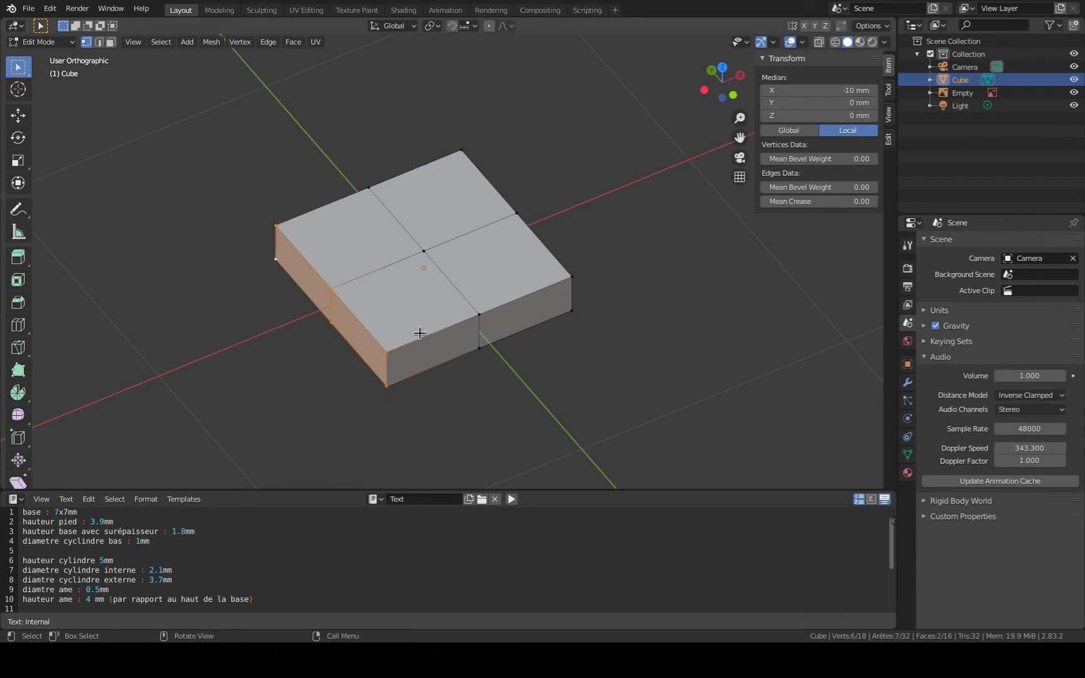
key(alt+a)
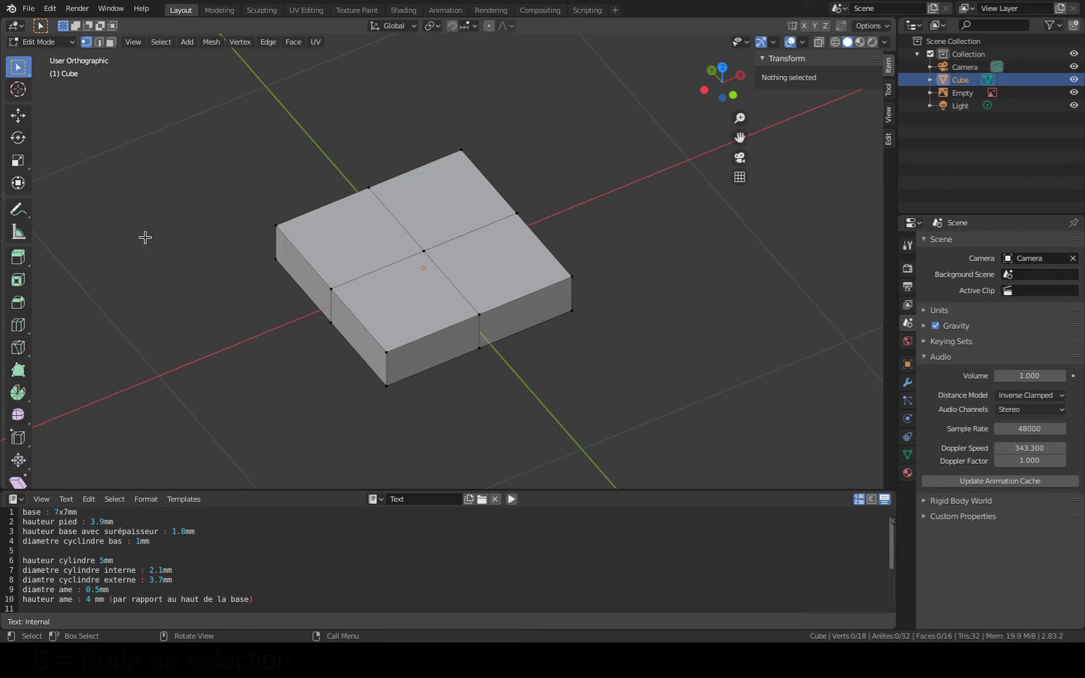
Box-select the visible vertices on the plate's negative X and positive Y sides in the angled view and clear the selection.
key(b)
drag(243, 206, 432, 407)
key(b)
key(b)
drag(332, 129, 511, 207)
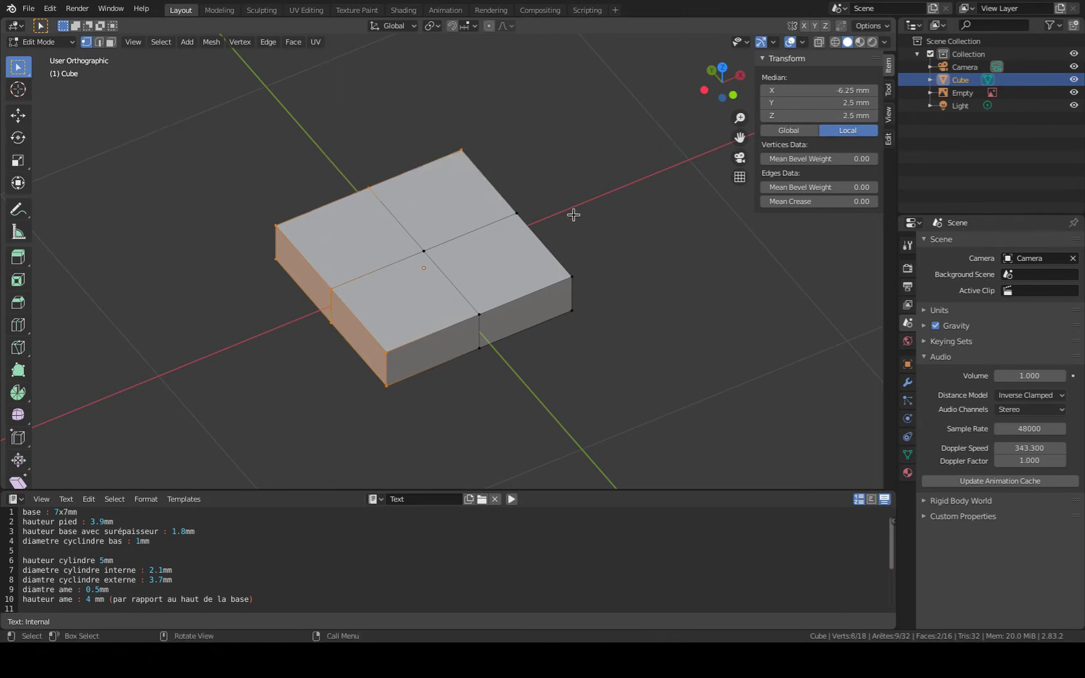
key(a)
key(alt+a)
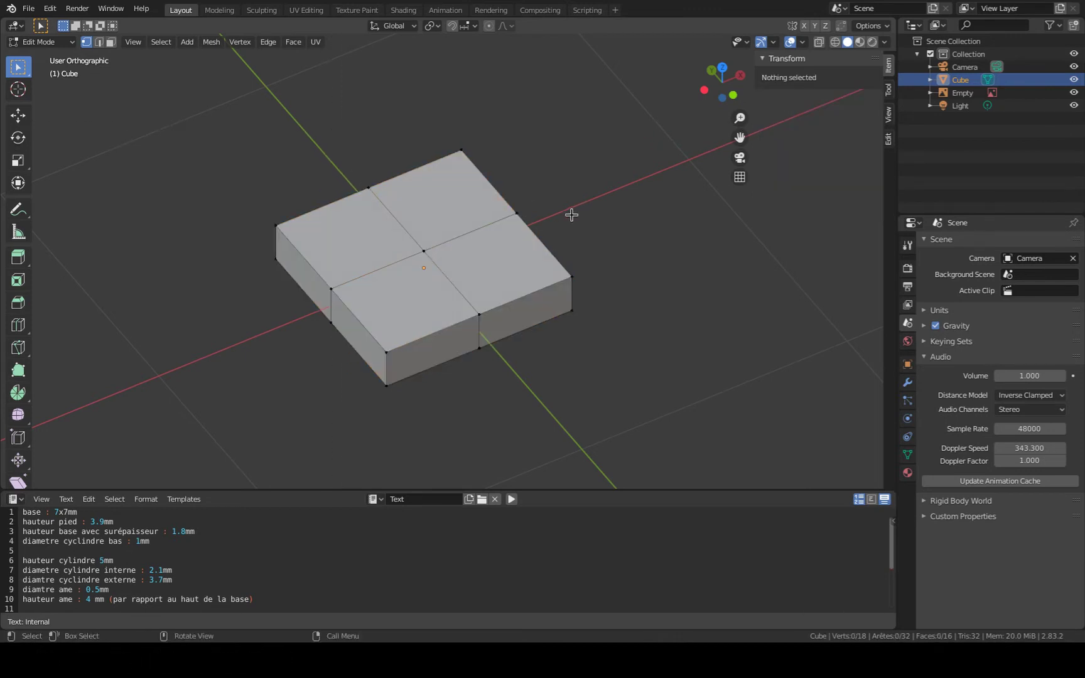
Box-select the vertices along the negative X and positive Y edges in top view, inspect them from an angle and clear the selection.
key(KP_7)
key(b)
drag(286, 97, 390, 410)
key(b)
drag(284, 117, 640, 191)
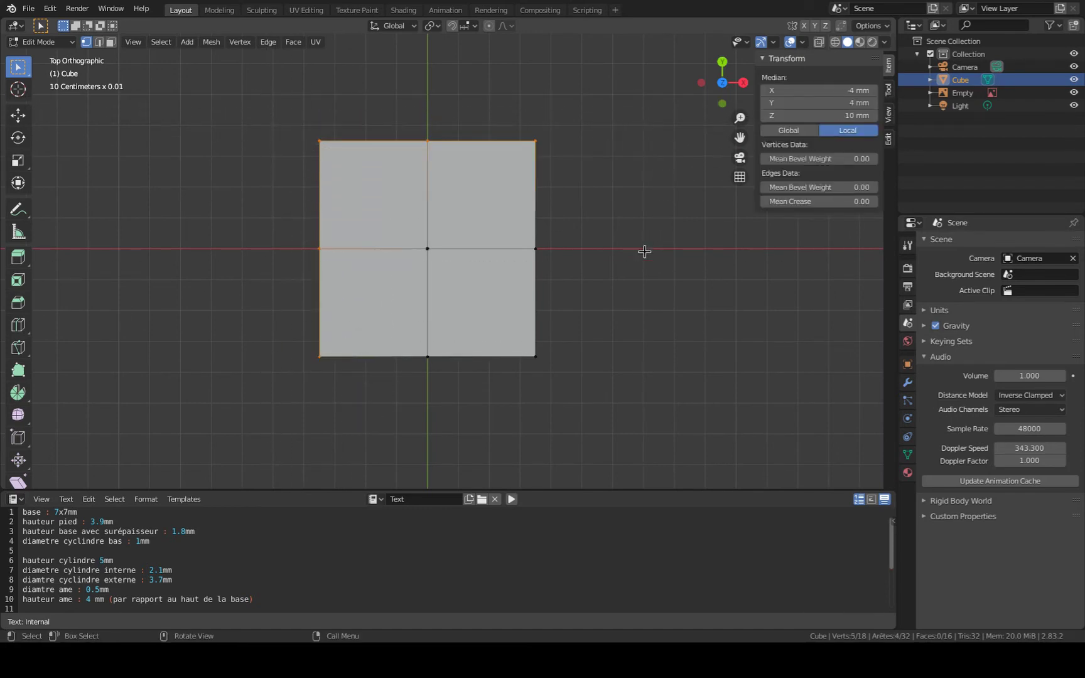
middle_drag(555, 361, 626, 260)
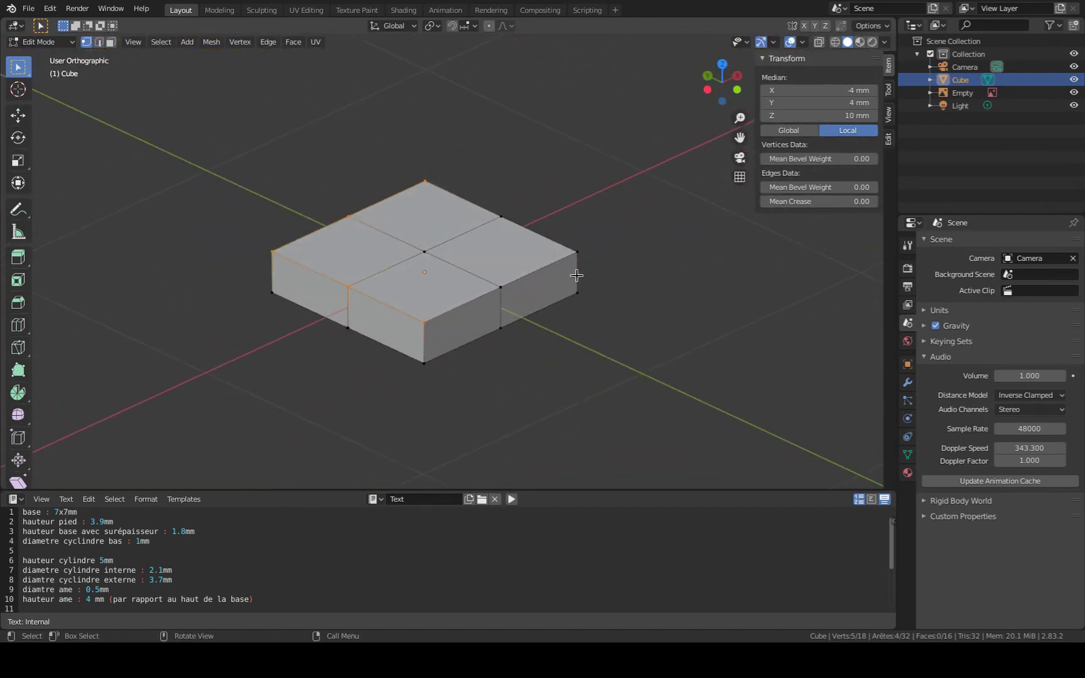
key(b)
key(Escape)
key(alt+a)
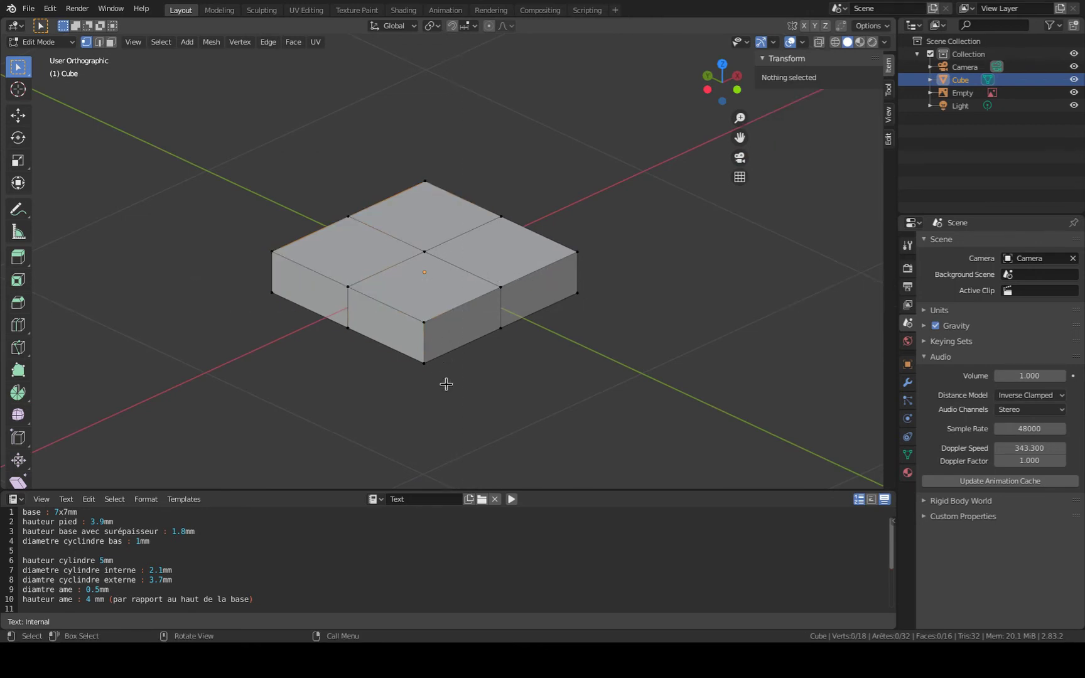
Circle-select the visible vertices on the negative X and positive Y sides in solid shading and clear the selection.
key(c)
mouse_move(429, 365)
mouse_down()
mouse_move(427, 333)
mouse_move(345, 292)
mouse_move(336, 338)
mouse_move(274, 294)
mouse_move(274, 250)
mouse_up()
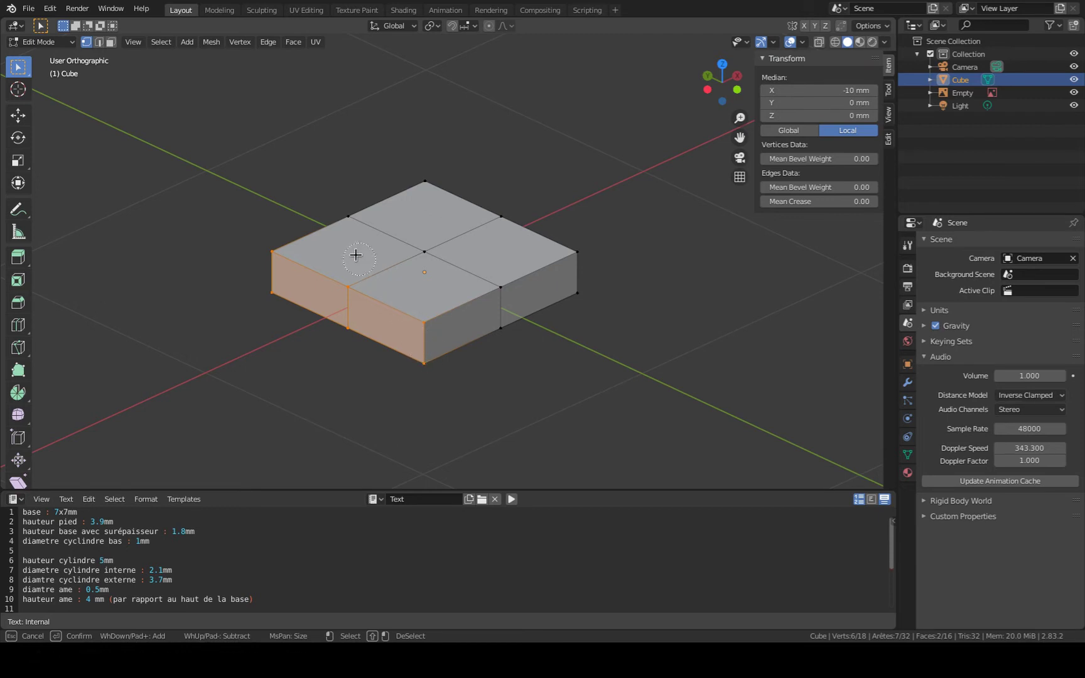
mouse_move(356, 254)
mouse_down()
mouse_move(351, 214)
mouse_move(403, 182)
mouse_up()
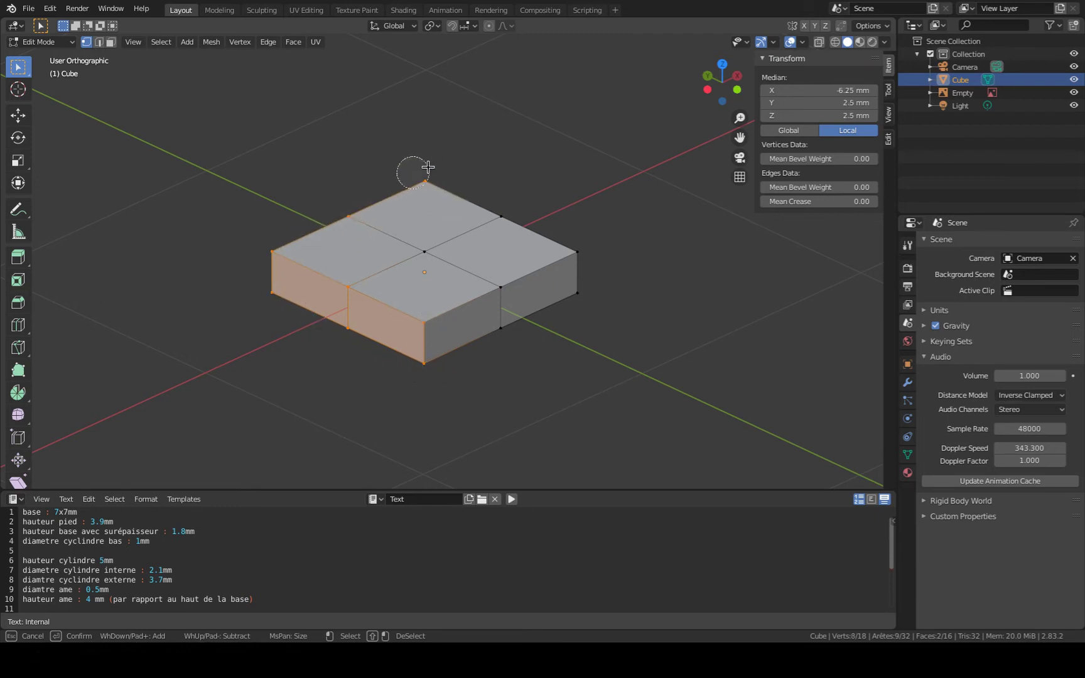
key(Escape)
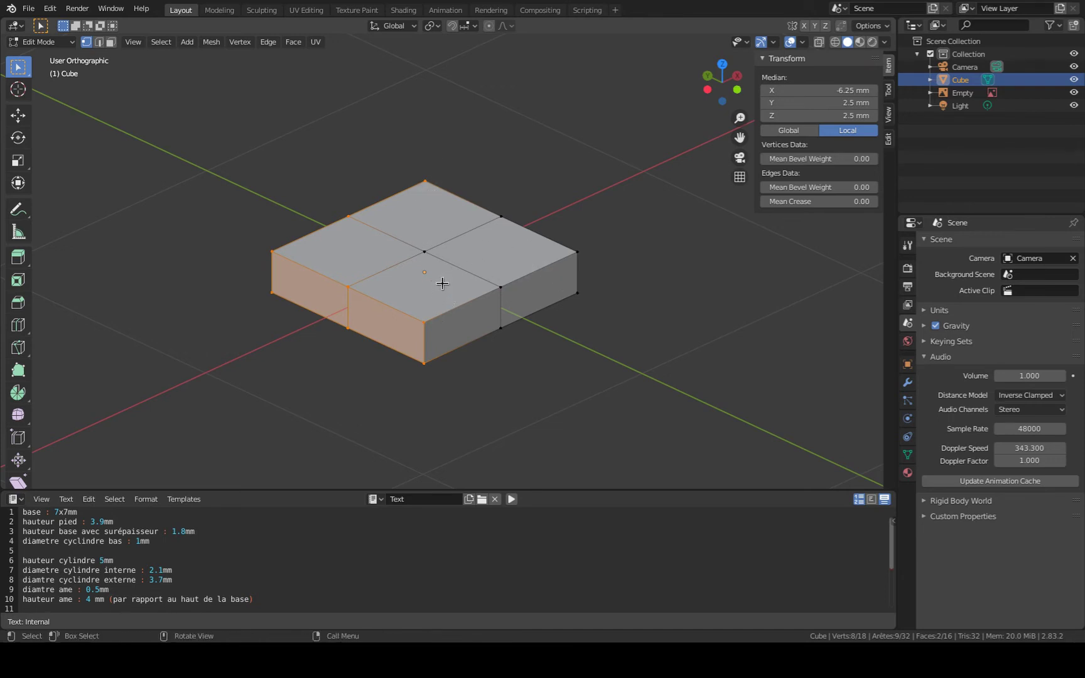
key(alt+a)
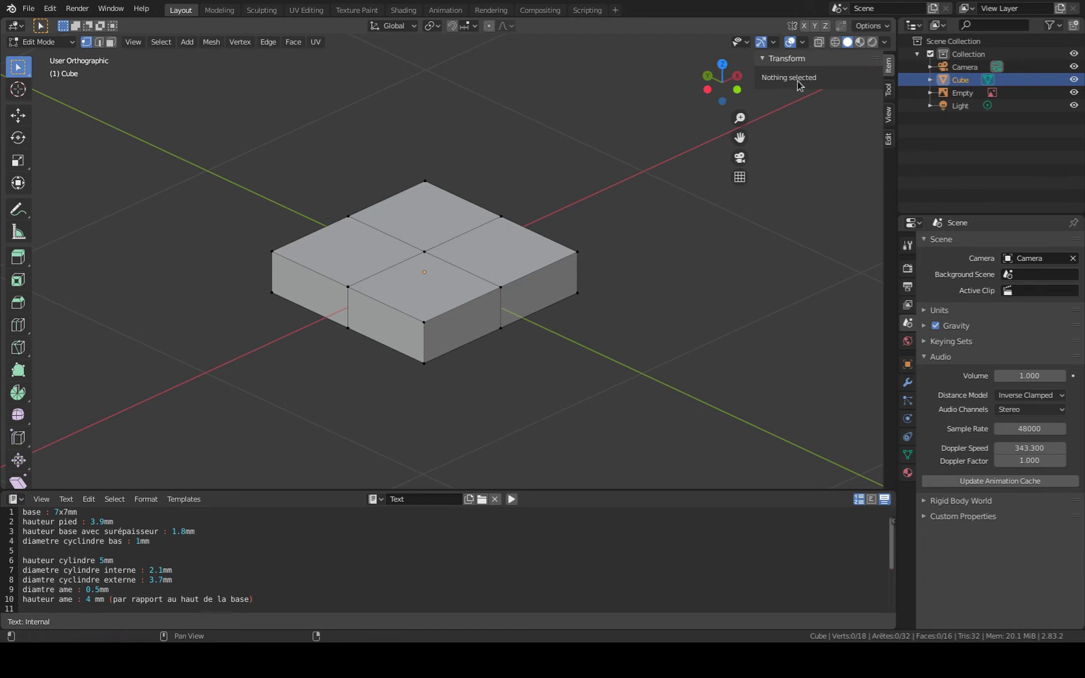
Set the viewport to wireframe shading and circle-select all vertices, including hidden ones, on the plate's negative X and positive Y sides.
click(836, 44)
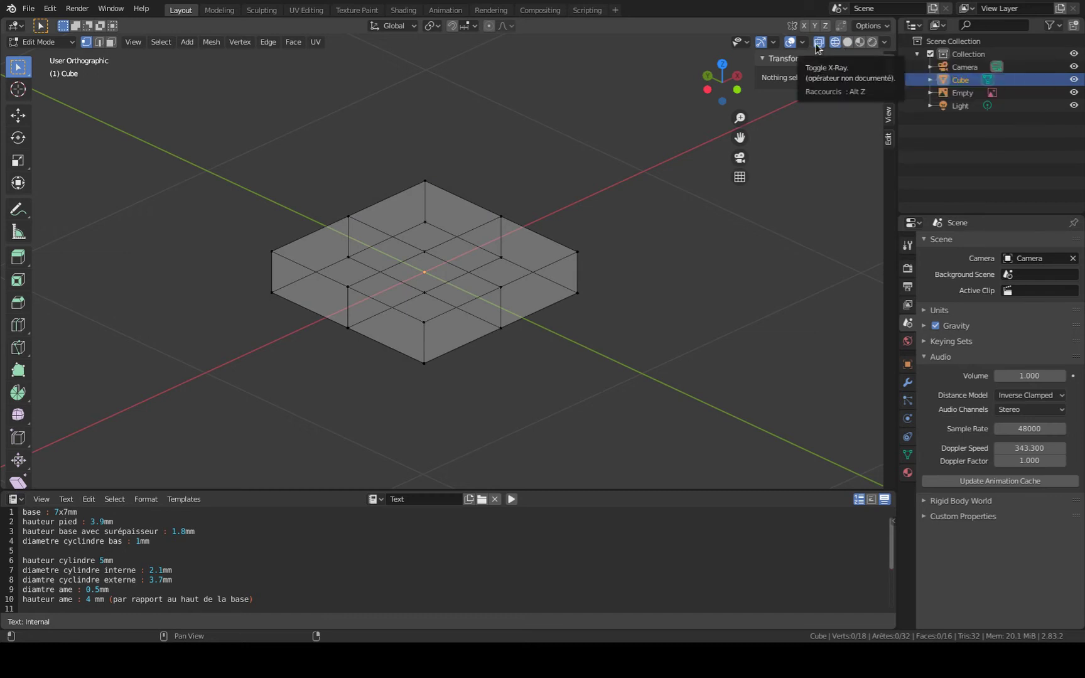
key(c)
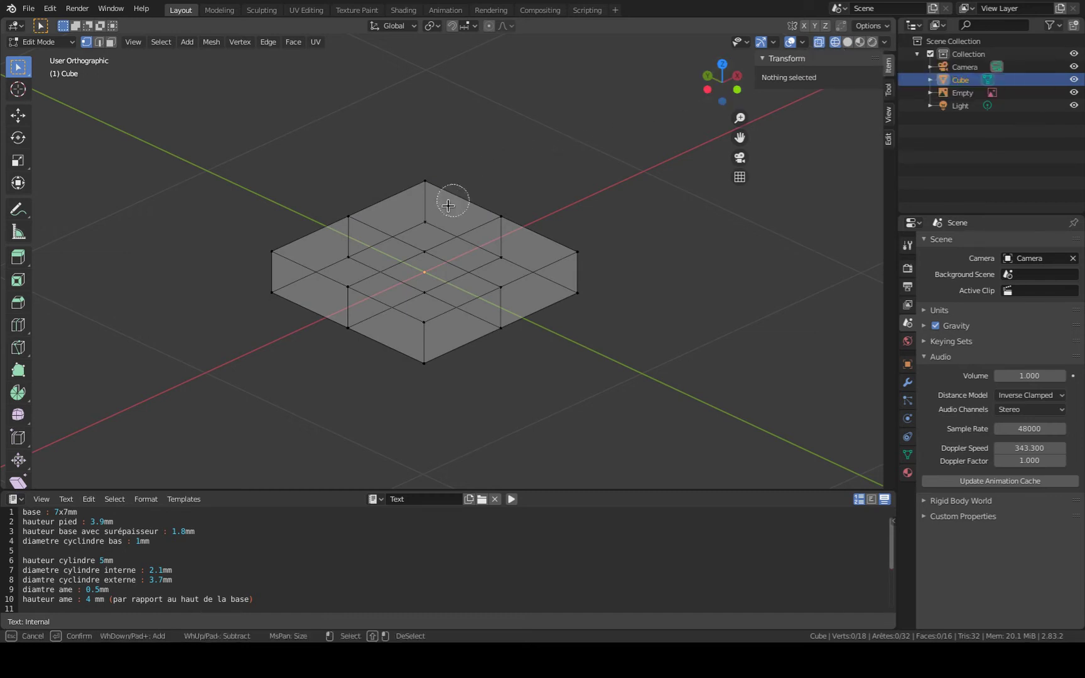
mouse_move(431, 214)
mouse_down()
mouse_move(407, 189)
mouse_move(351, 254)
mouse_move(266, 245)
mouse_move(318, 289)
mouse_move(353, 342)
mouse_move(435, 324)
mouse_move(447, 352)
mouse_move(507, 317)
mouse_up()
key(Escape)
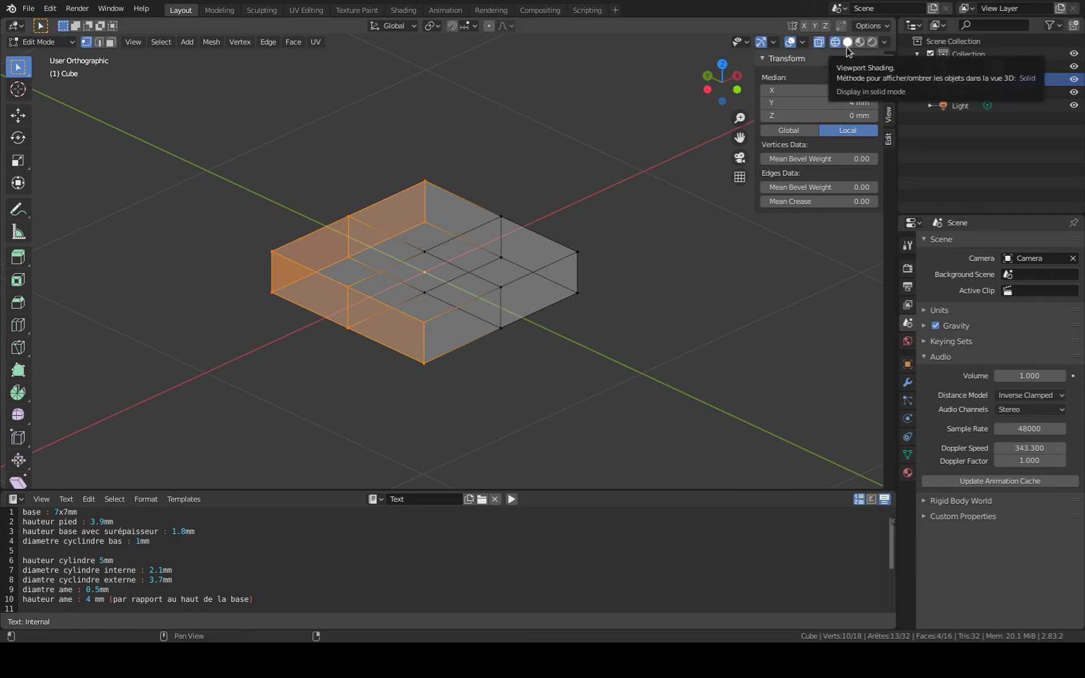
Switch the viewport between solid and wireframe shading and toggle X-ray on and off, ending in wireframe.
key(alt+z)
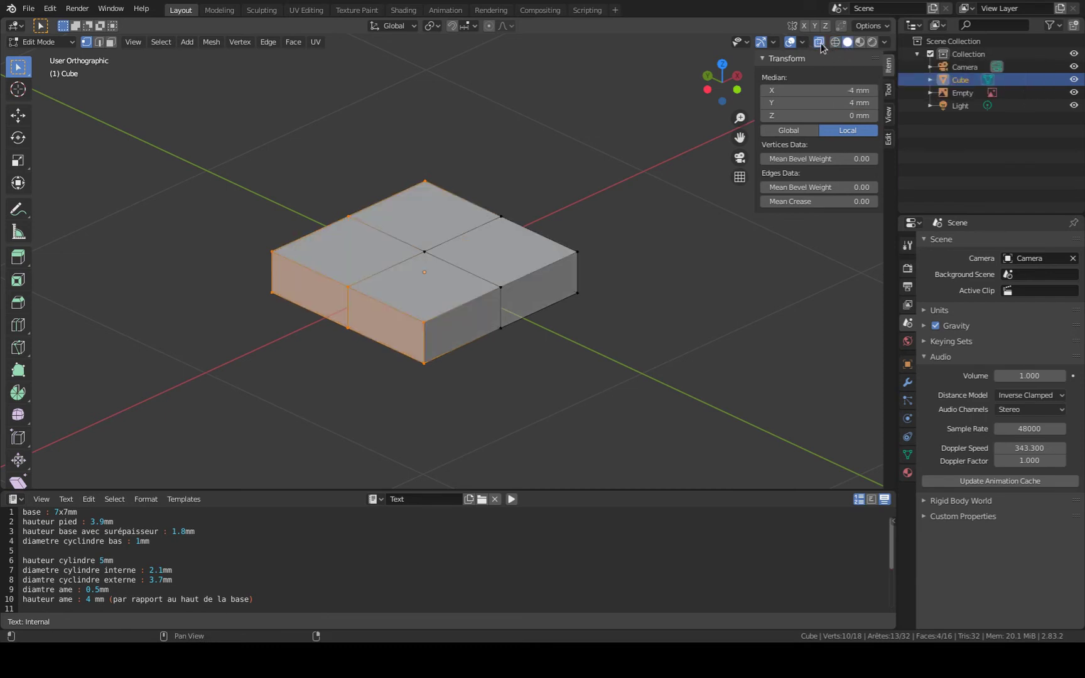
click(821, 46)
click(820, 44)
key(alt+z)
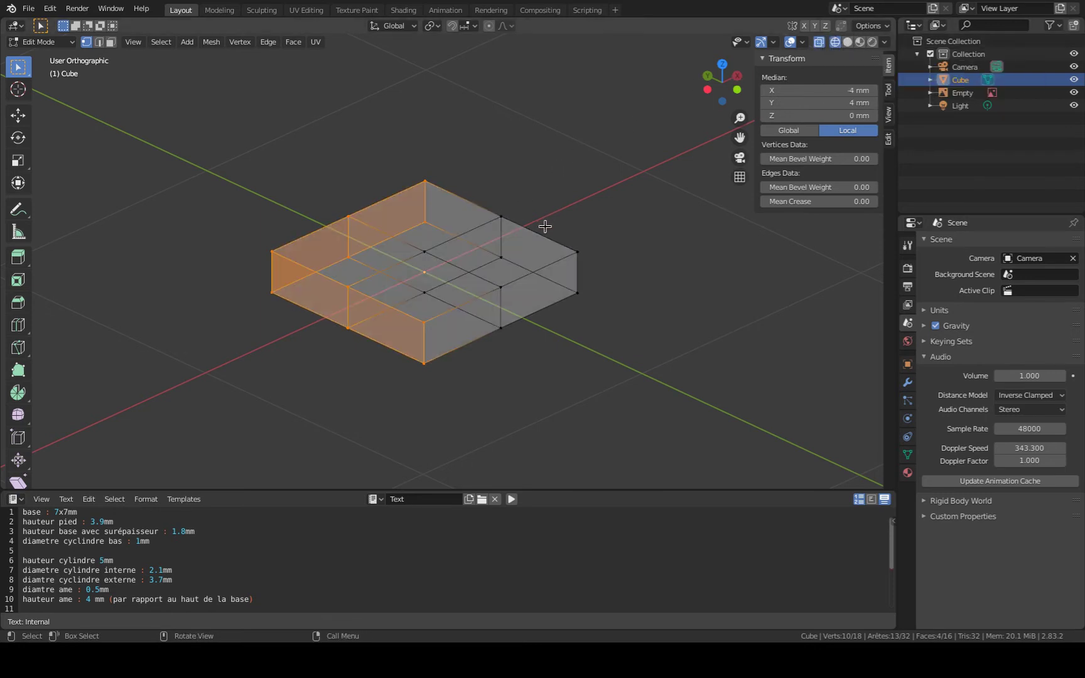
key(z)
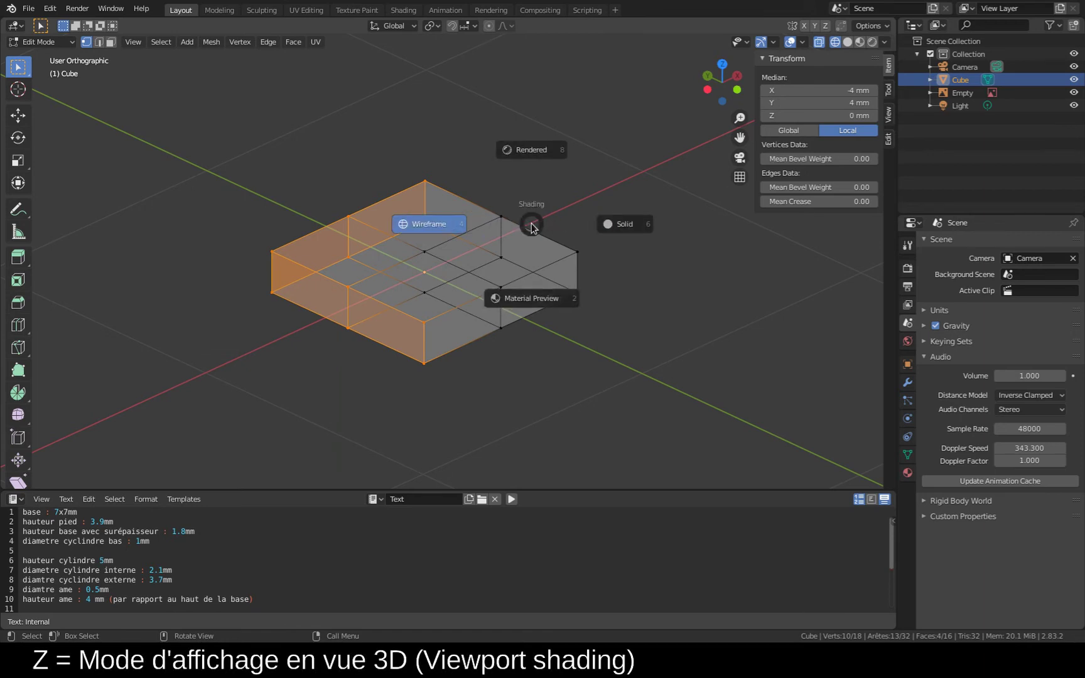
click(625, 227)
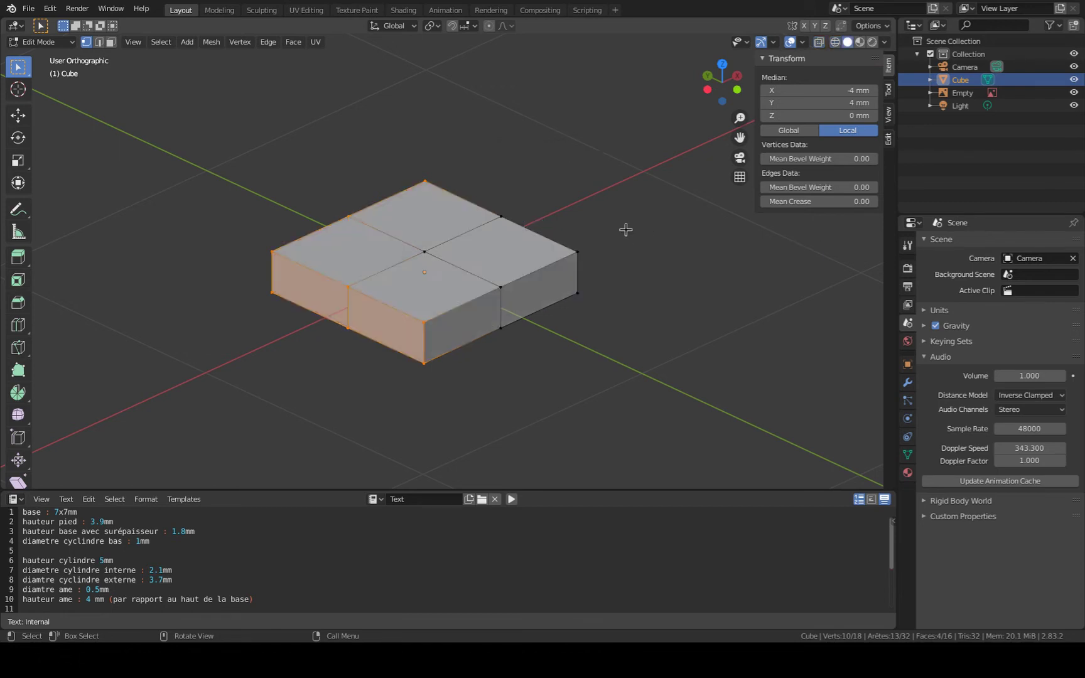
key(alt+z)
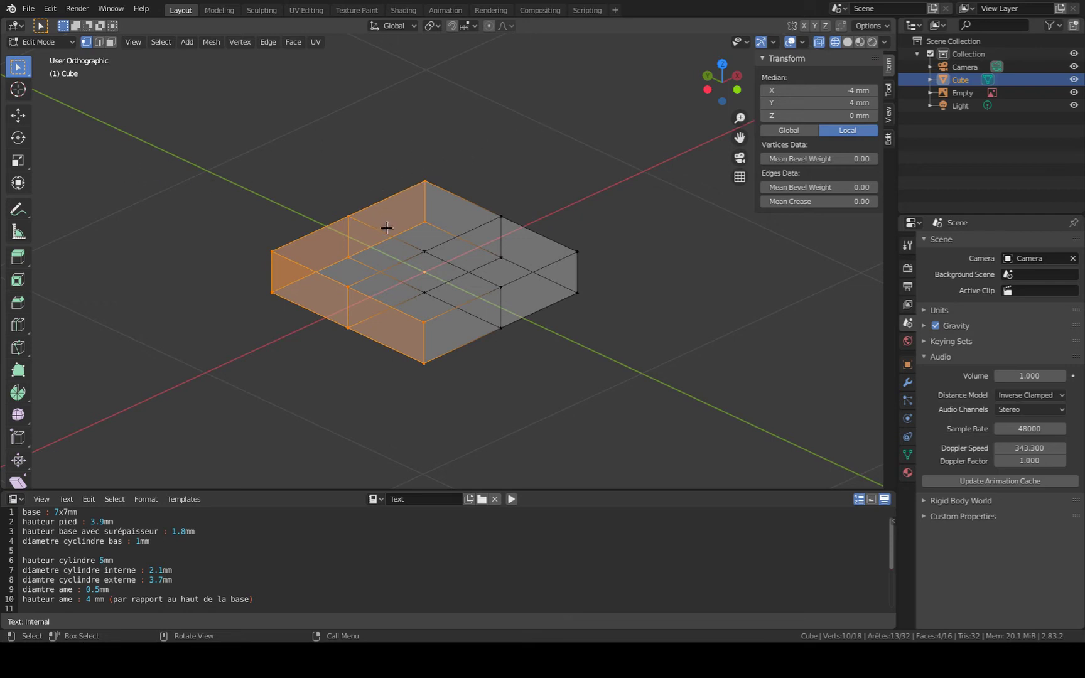
Activate Select Lasso and lasso the vertices along the plate's negative X and positive Y edges in top view.
click(16, 73)
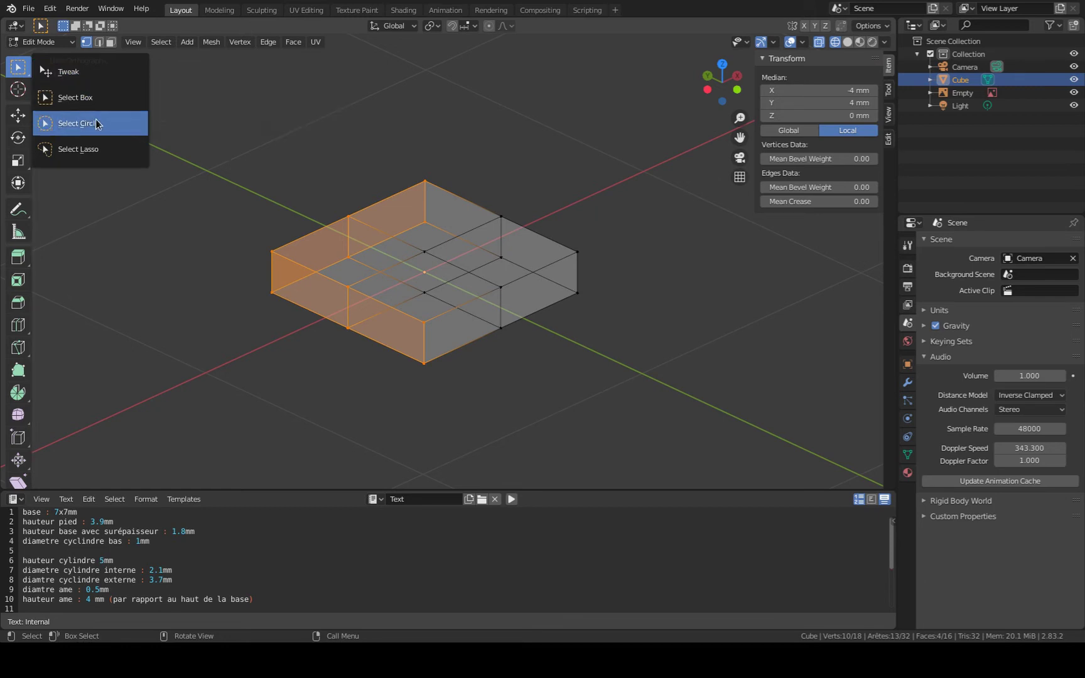
click(100, 149)
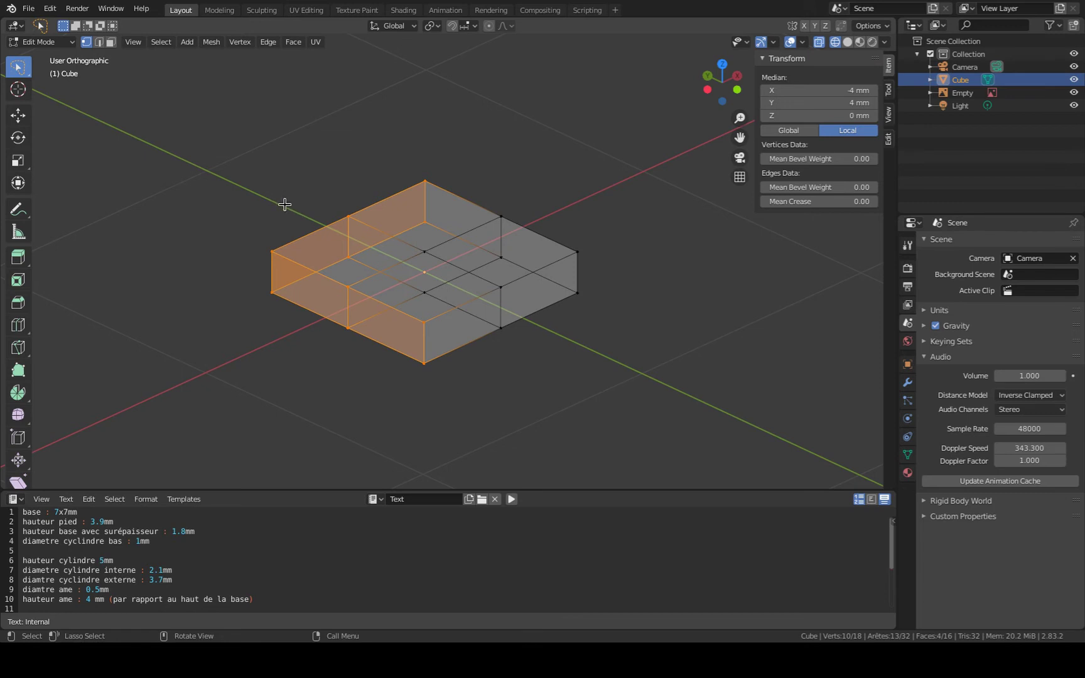
key(KP_7)
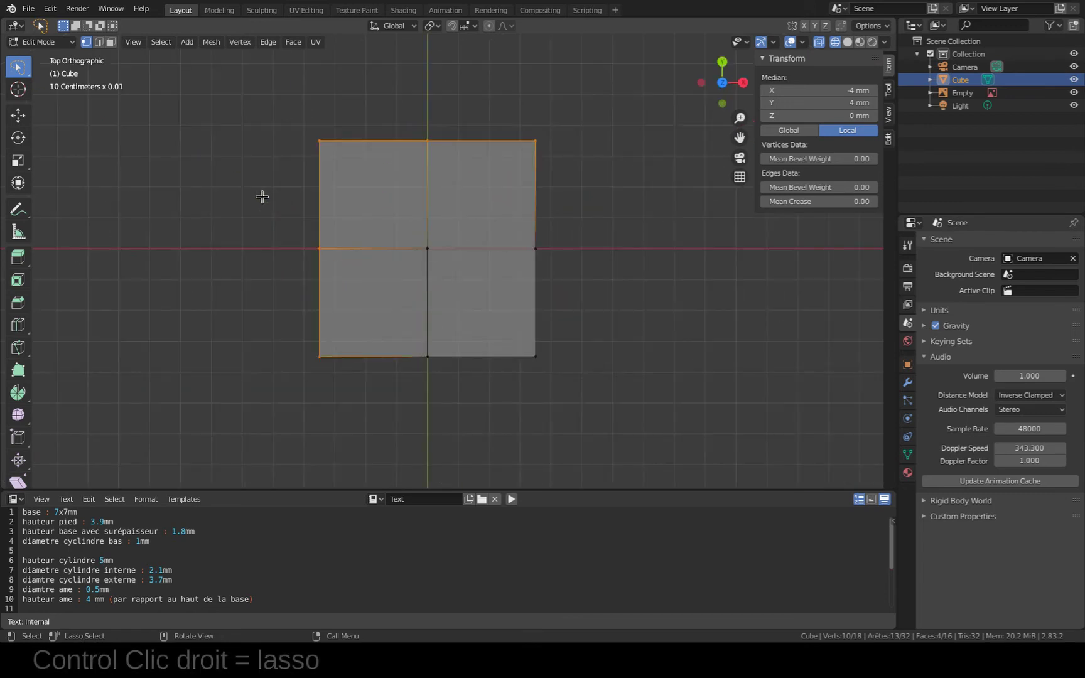
click(550, 231)
mouse_move(568, 218)
mouse_down()
mouse_move(376, 261)
mouse_move(288, 402)
mouse_move(266, 94)
mouse_up()
mouse_move(266, 94)
ctrl+right_down()
mouse_move(614, 145)
mouse_move(555, 218)
mouse_move(564, 236)
ctrl+right_up()
mouse_move(618, 305)
middle_down()
mouse_move(599, 305)
mouse_move(667, 203)
mouse_move(613, 269)
mouse_move(591, 267)
middle_up()
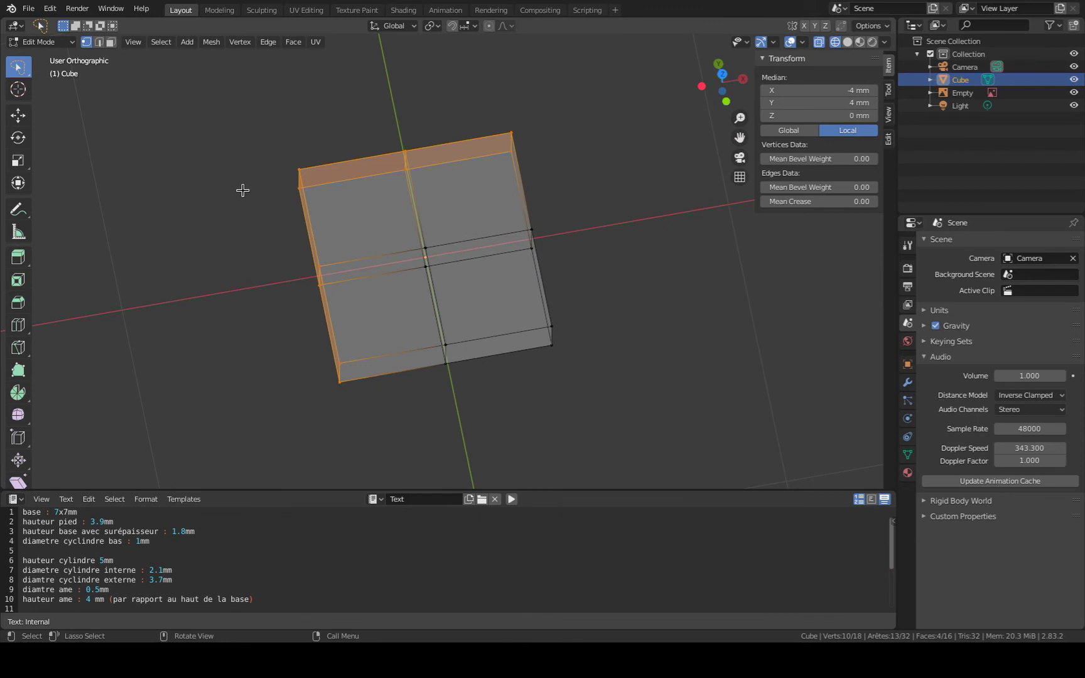
key(KP_7)
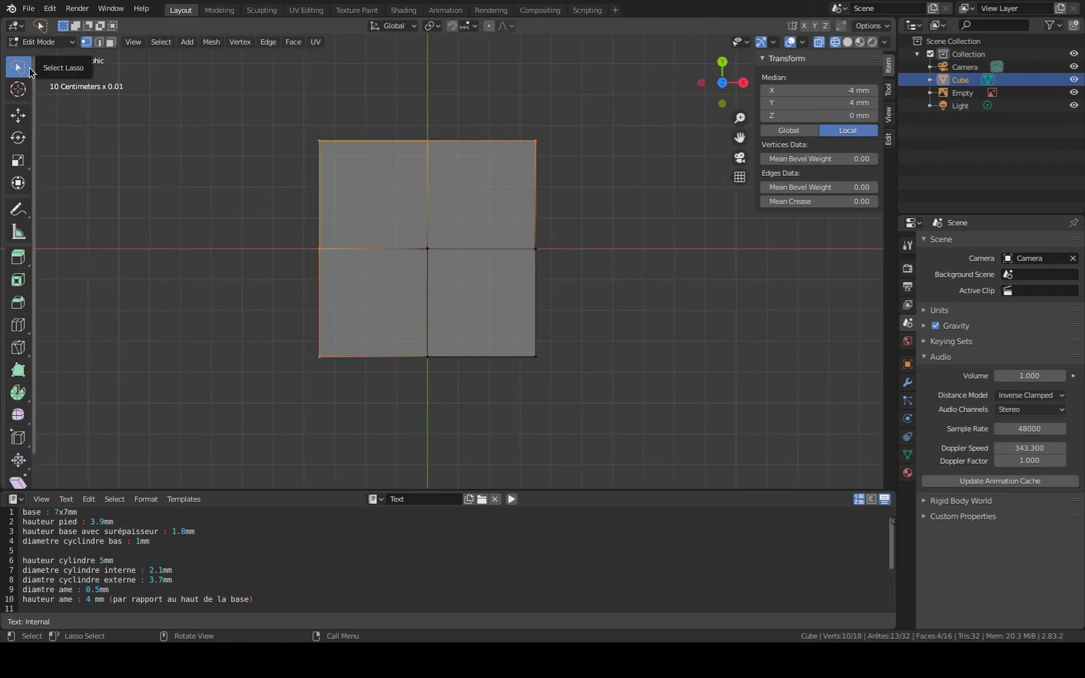
Select all vertices with Tweak active, circle-deselect the quarter on the positive X and negative Y side, and delete the vertices still selected.
mouse_move(28, 69)
mouse_down()
mouse_move(75, 84)
mouse_move(82, 71)
mouse_up()
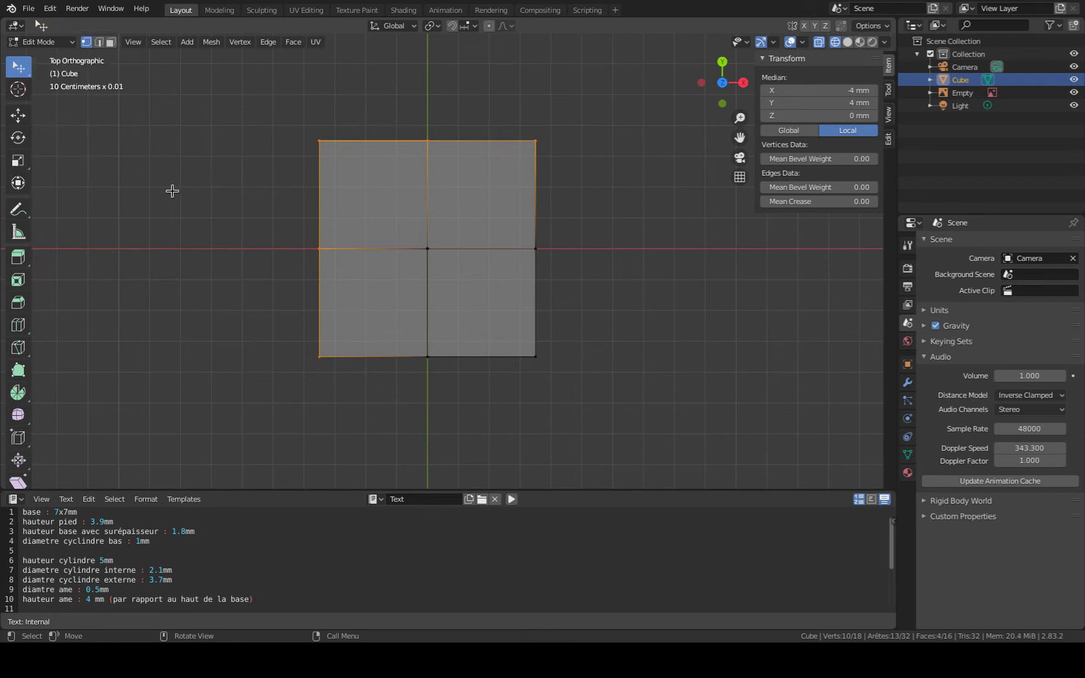
middle_drag(172, 191, 271, 192)
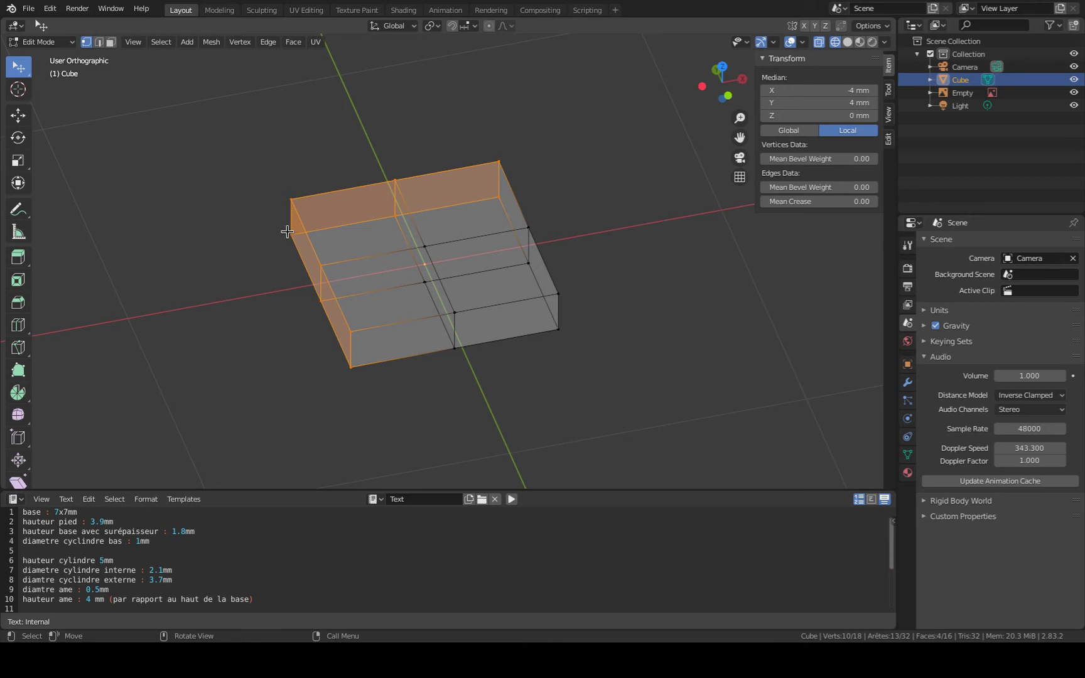
key(a)
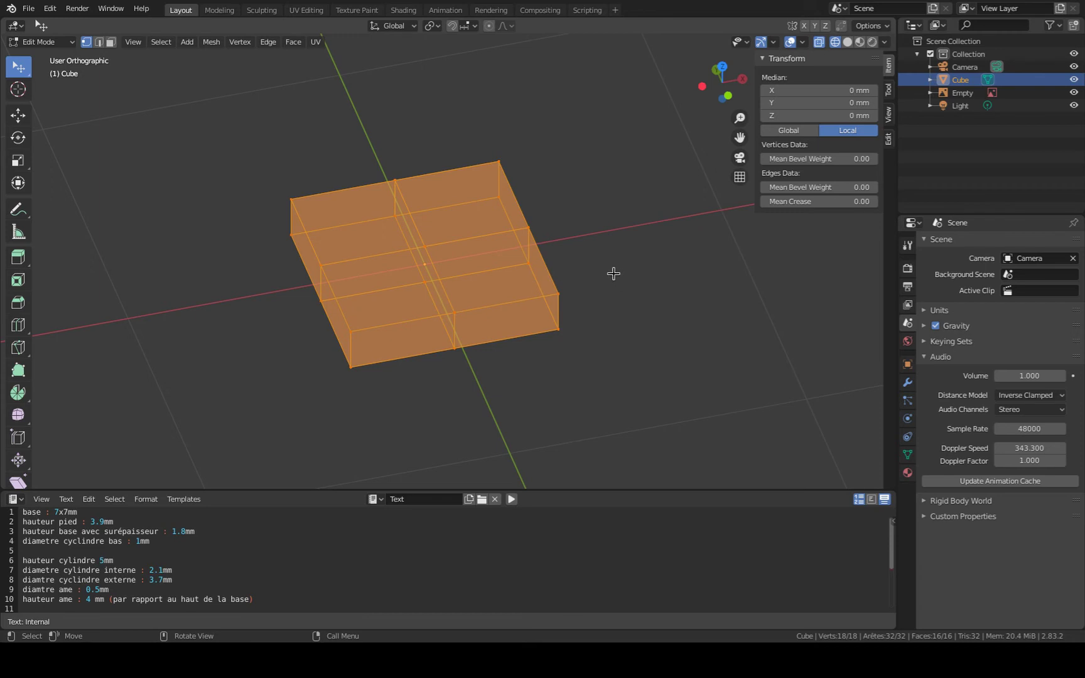
key(c)
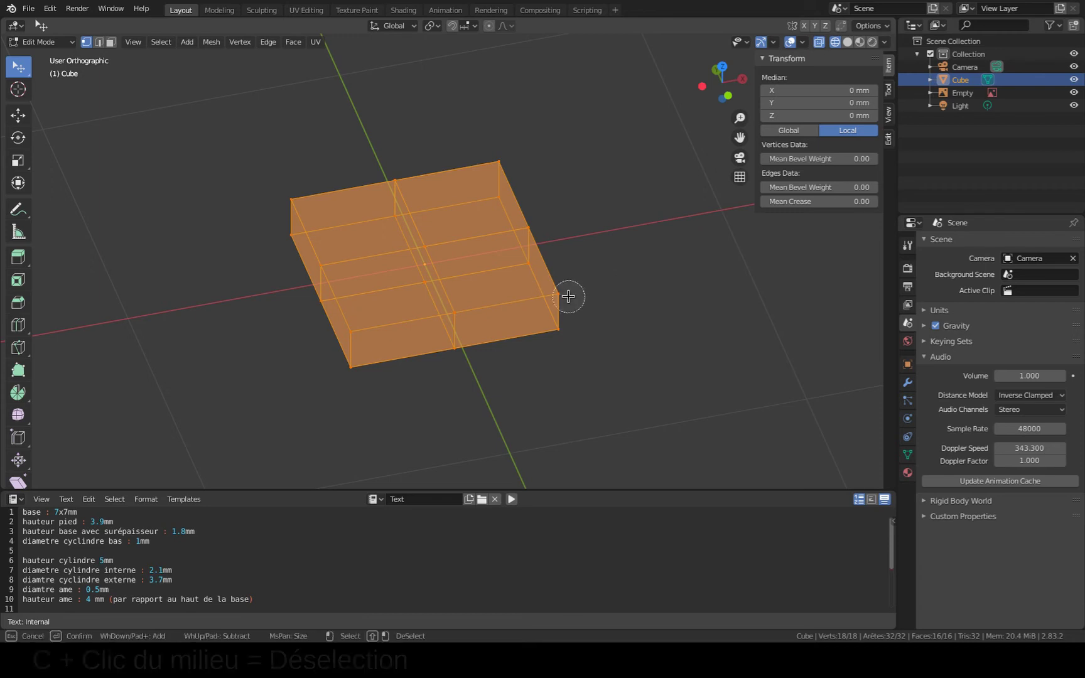
mouse_move(558, 300)
middle_down()
mouse_move(565, 316)
mouse_move(446, 333)
mouse_move(461, 332)
mouse_move(459, 319)
middle_up()
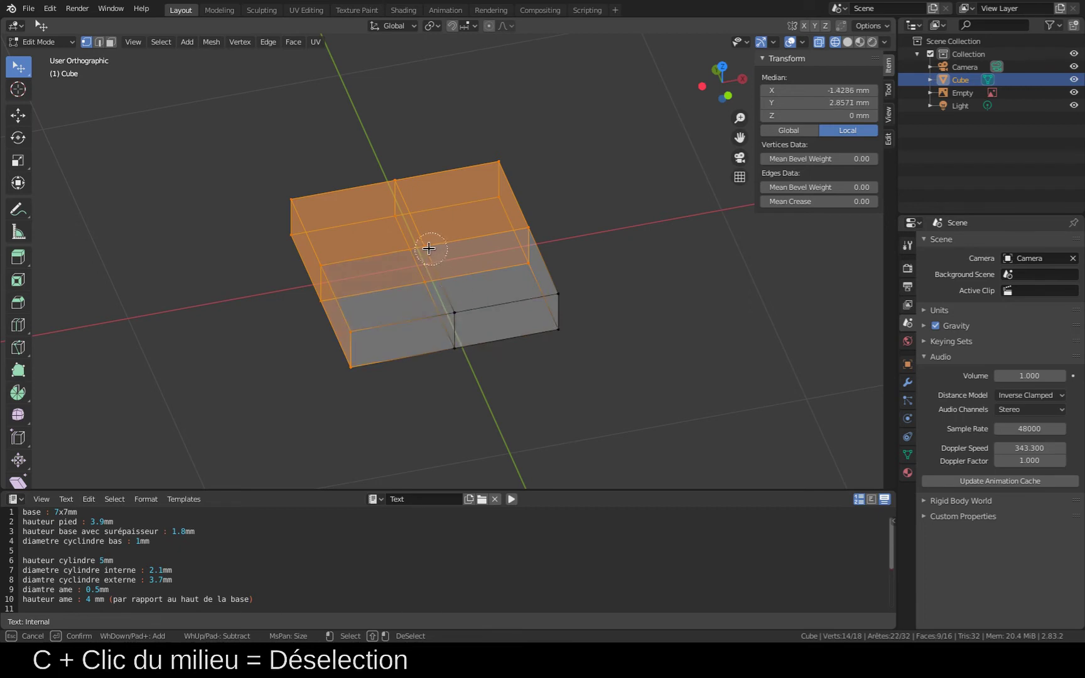
mouse_move(429, 245)
middle_down()
mouse_move(426, 283)
mouse_move(504, 252)
mouse_move(527, 269)
mouse_move(839, 264)
middle_up()
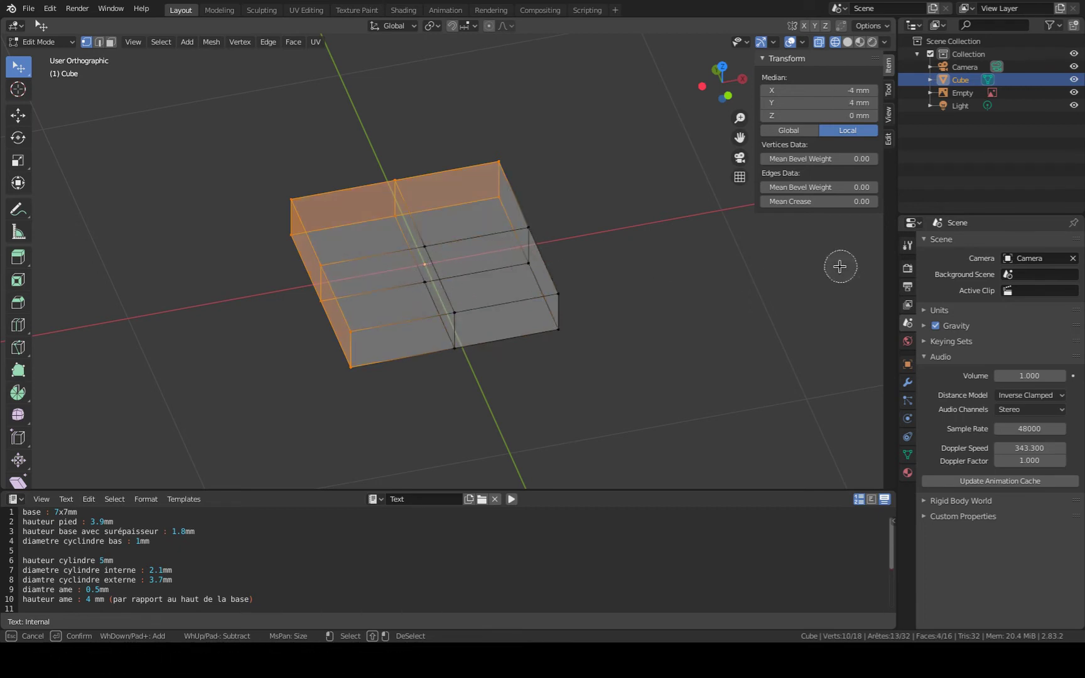
key(Escape)
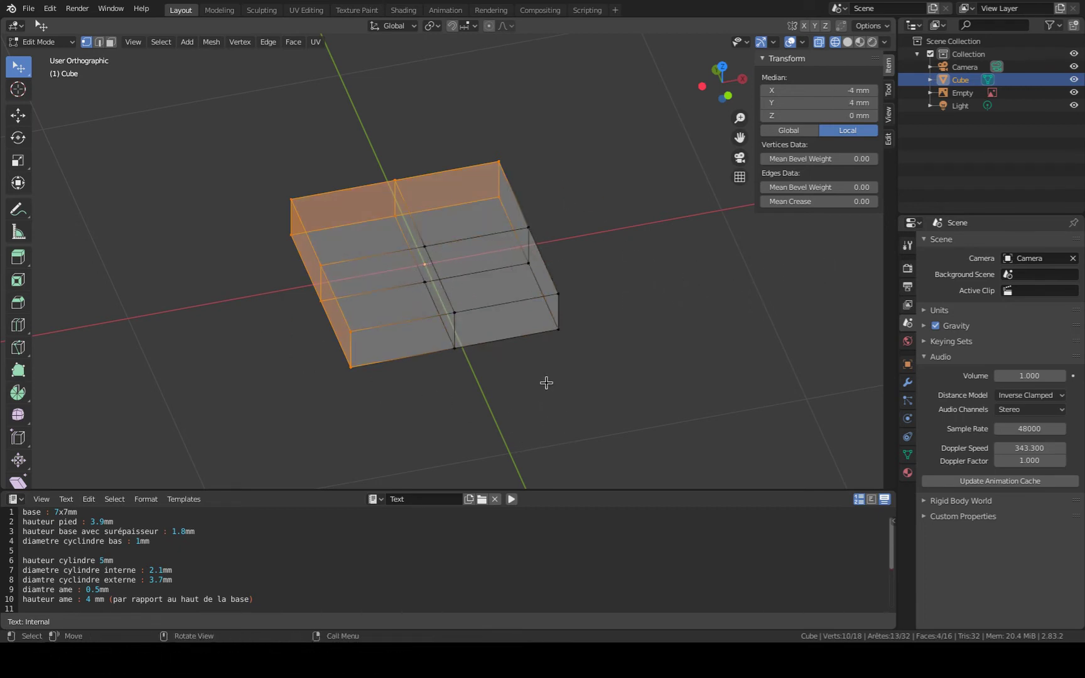
key(x)
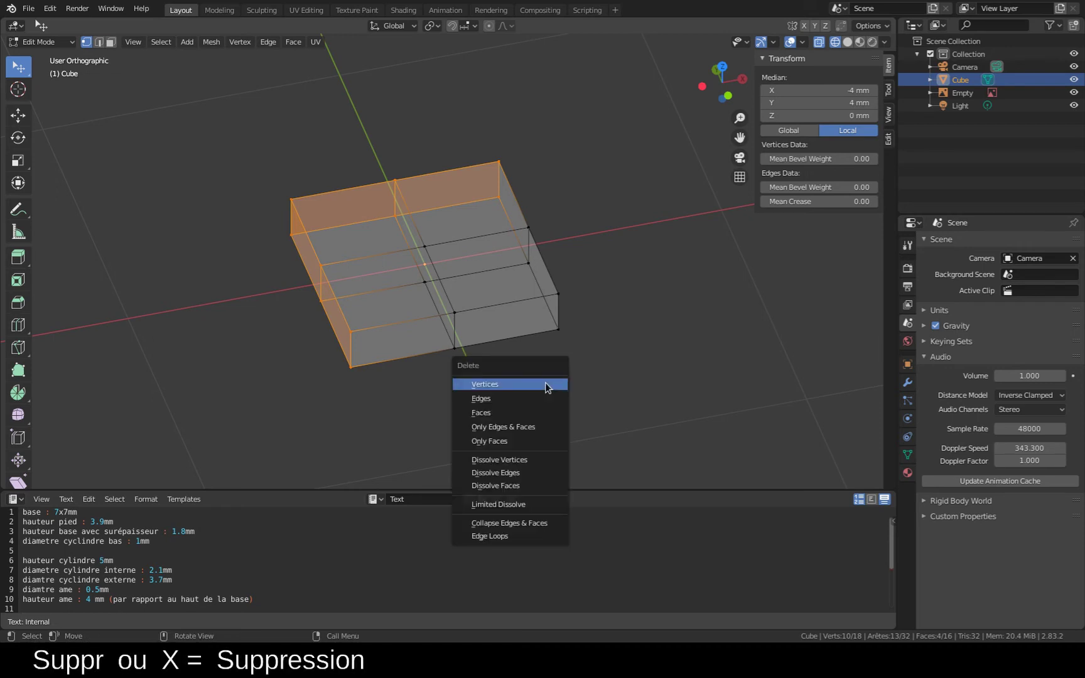
click(547, 385)
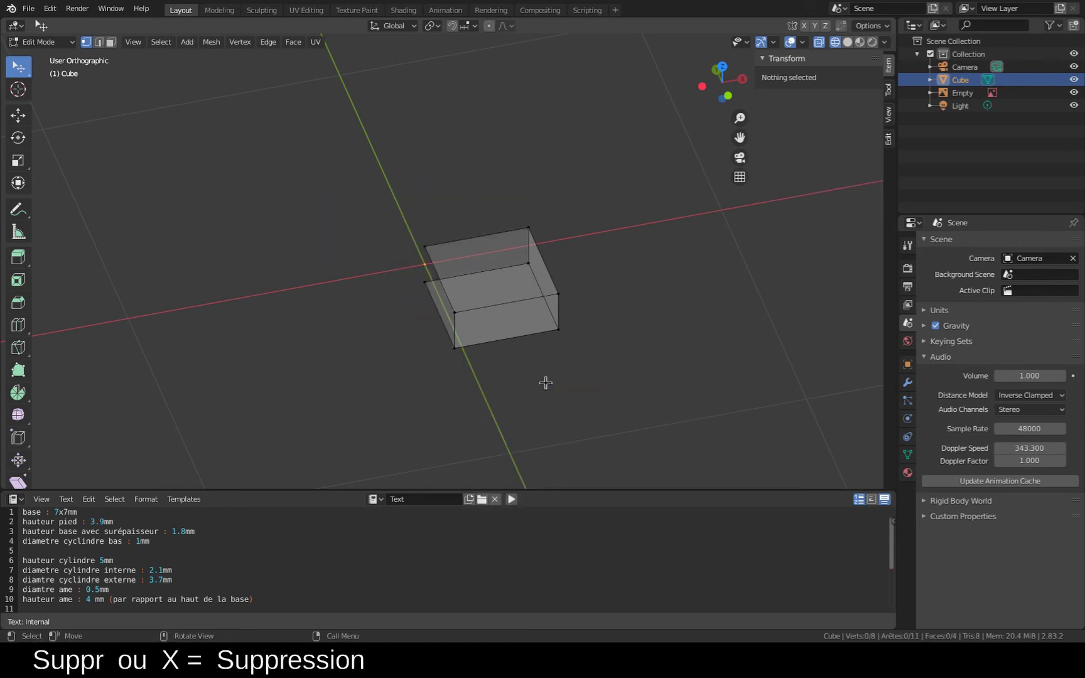
Add a Mirror modifier on the X axis to the remaining quarter of the plate.
scroll(545, 383, down, 2)
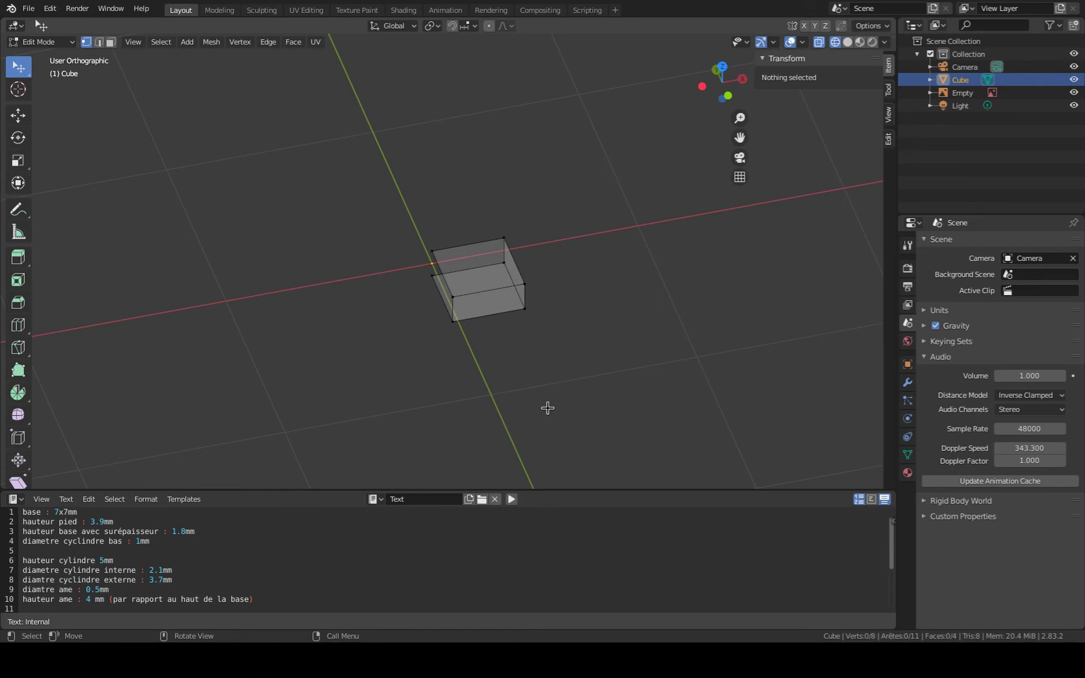
middle_drag(541, 407, 628, 359)
scroll(443, 301, up, 2)
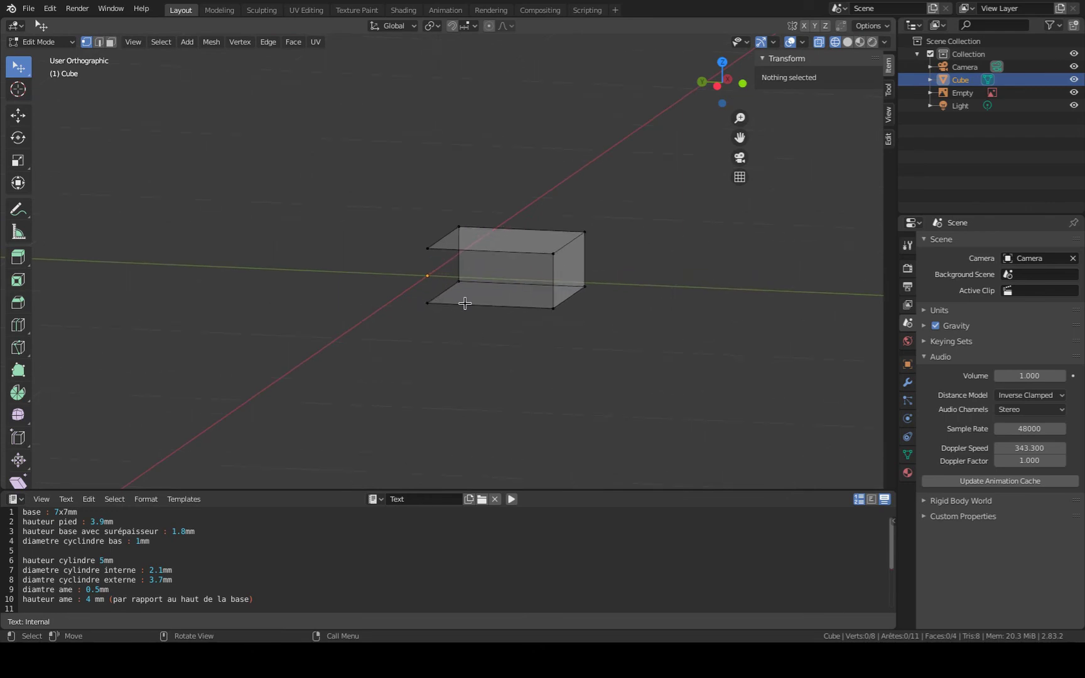
scroll(462, 300, up, 1)
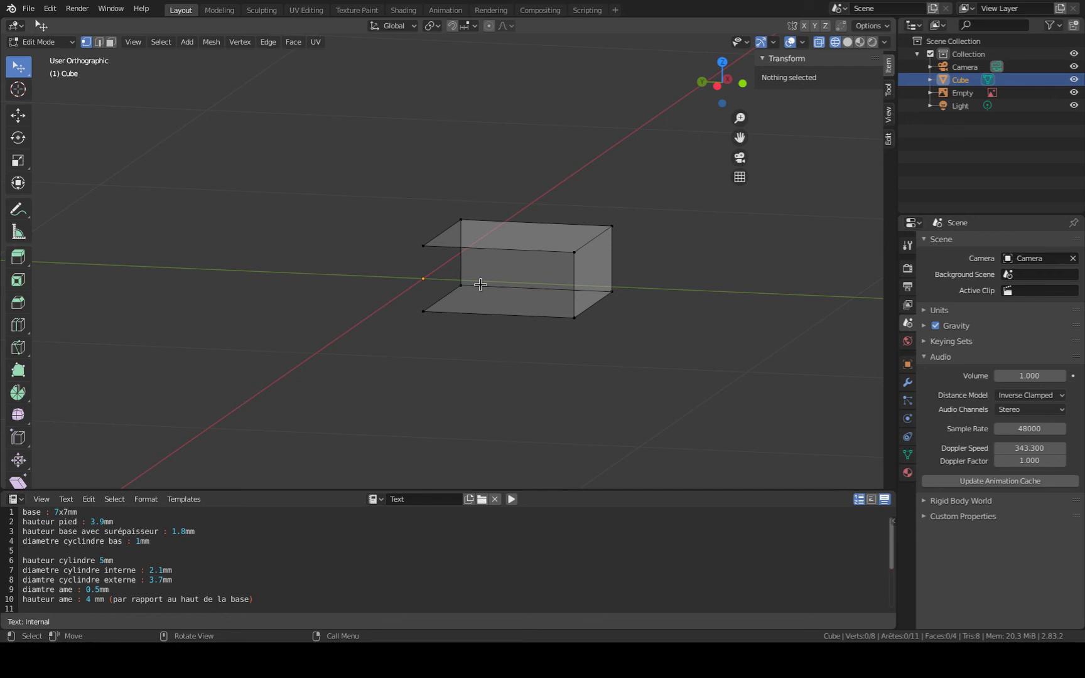
scroll(572, 248, down, 2)
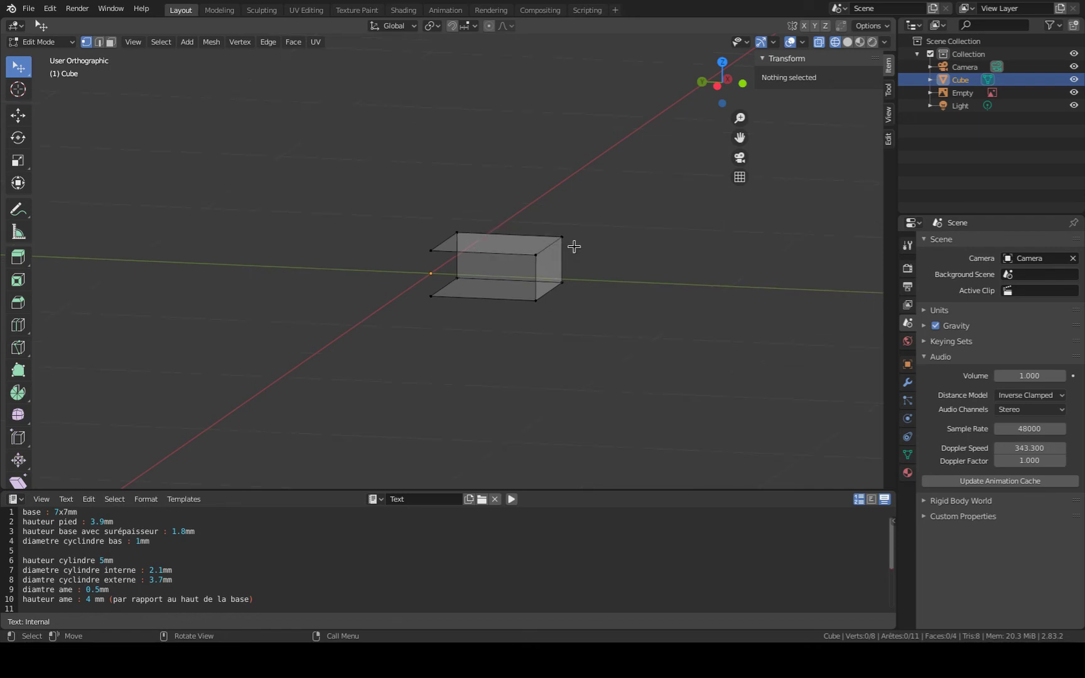
middle_drag(613, 274, 752, 302)
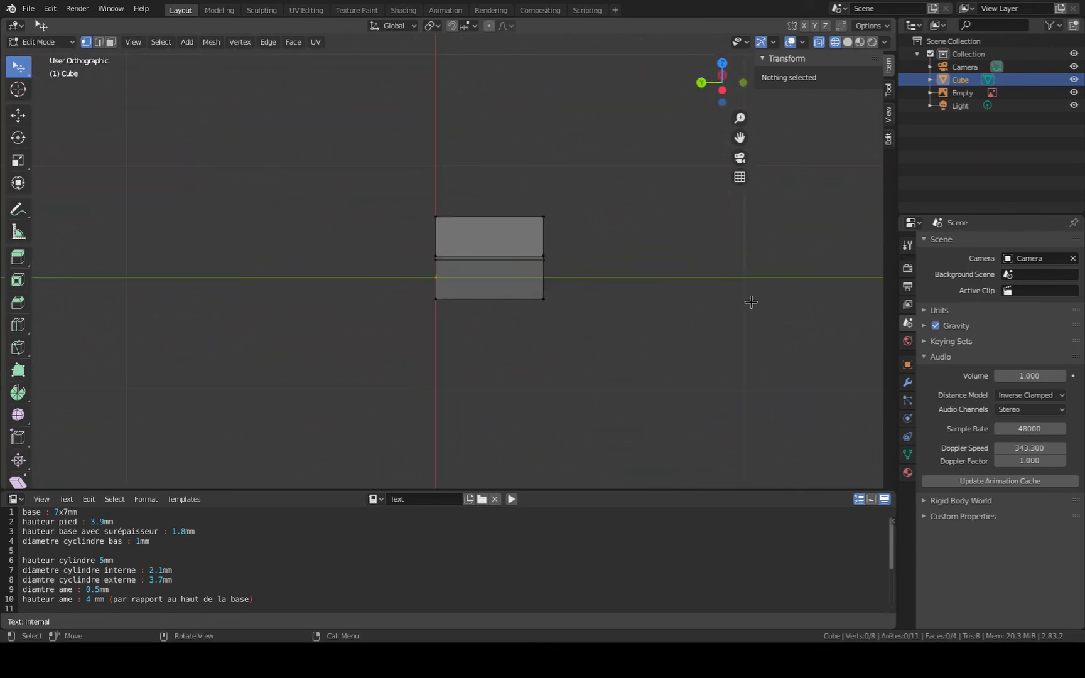
click(910, 388)
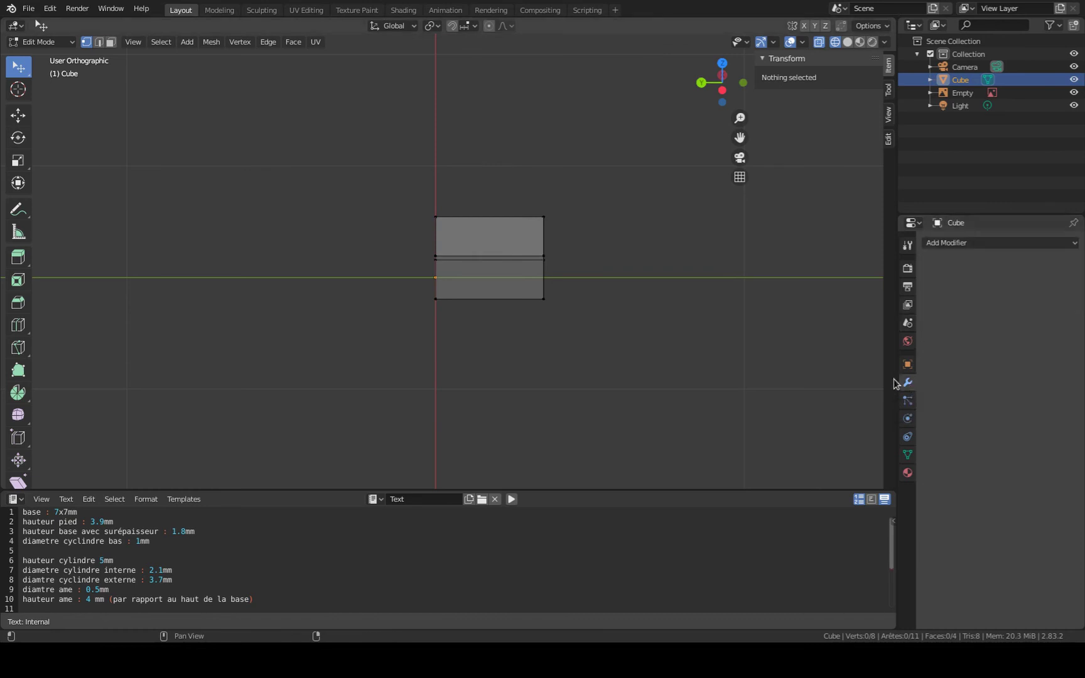
click(978, 243)
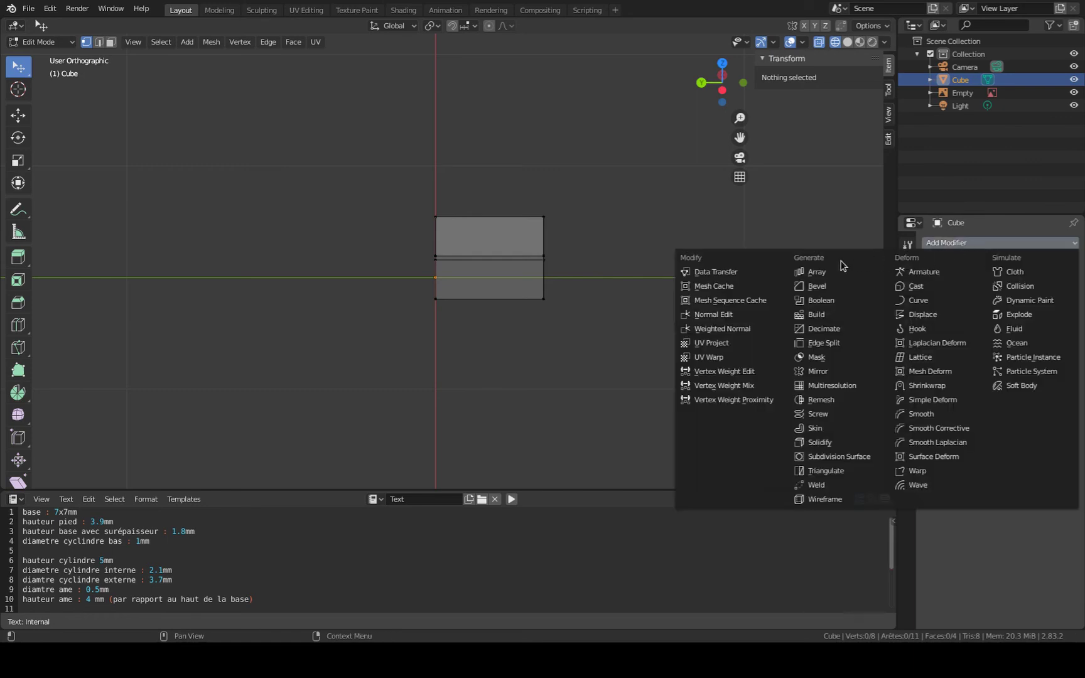
click(825, 372)
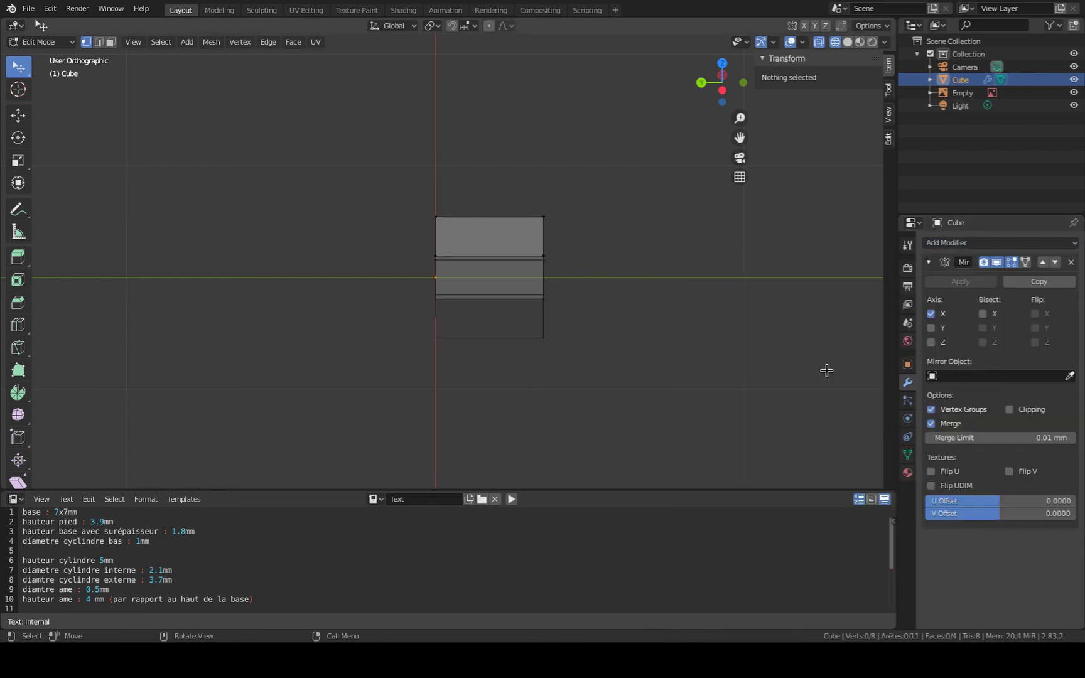
middle_drag(826, 370, 814, 198)
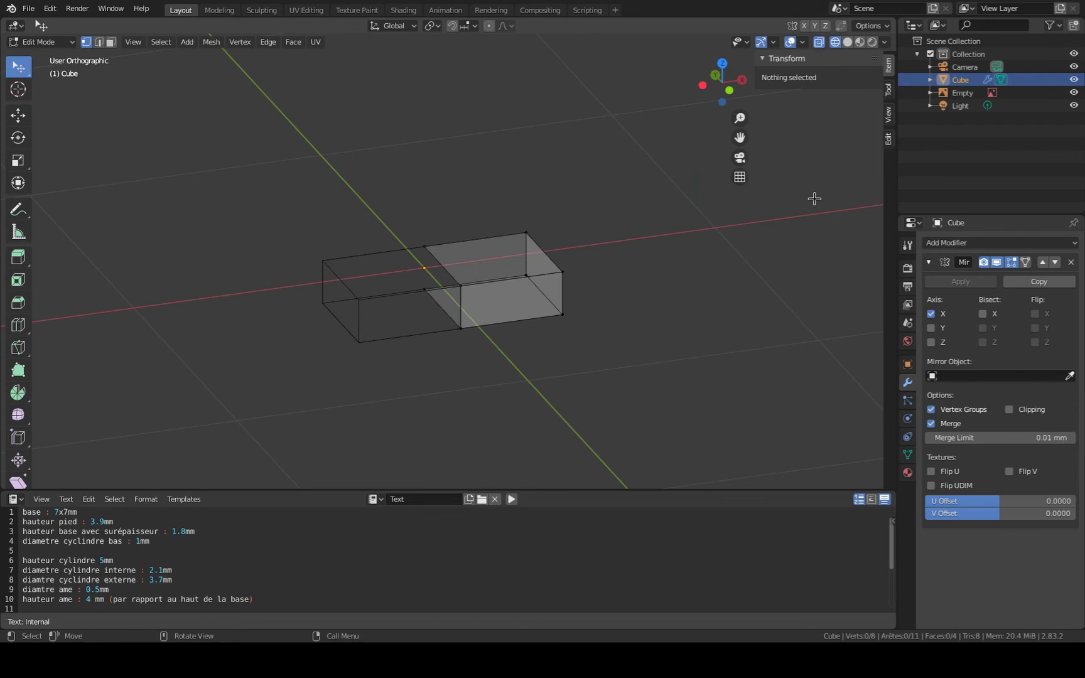
Set the viewport to solid shading and enable the Y axis in the Mirror modifier.
click(848, 41)
mouse_move(606, 315)
middle_down()
mouse_move(582, 339)
mouse_move(567, 320)
mouse_move(811, 296)
mouse_move(575, 311)
mouse_move(593, 316)
middle_up()
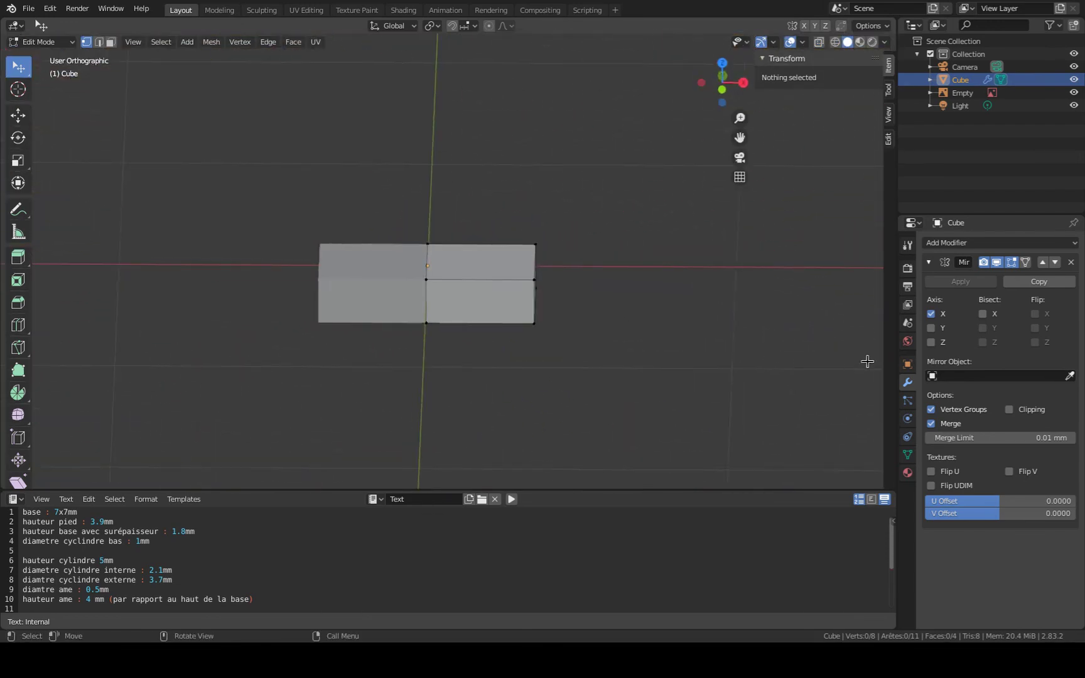
click(932, 328)
middle_drag(751, 321, 717, 327)
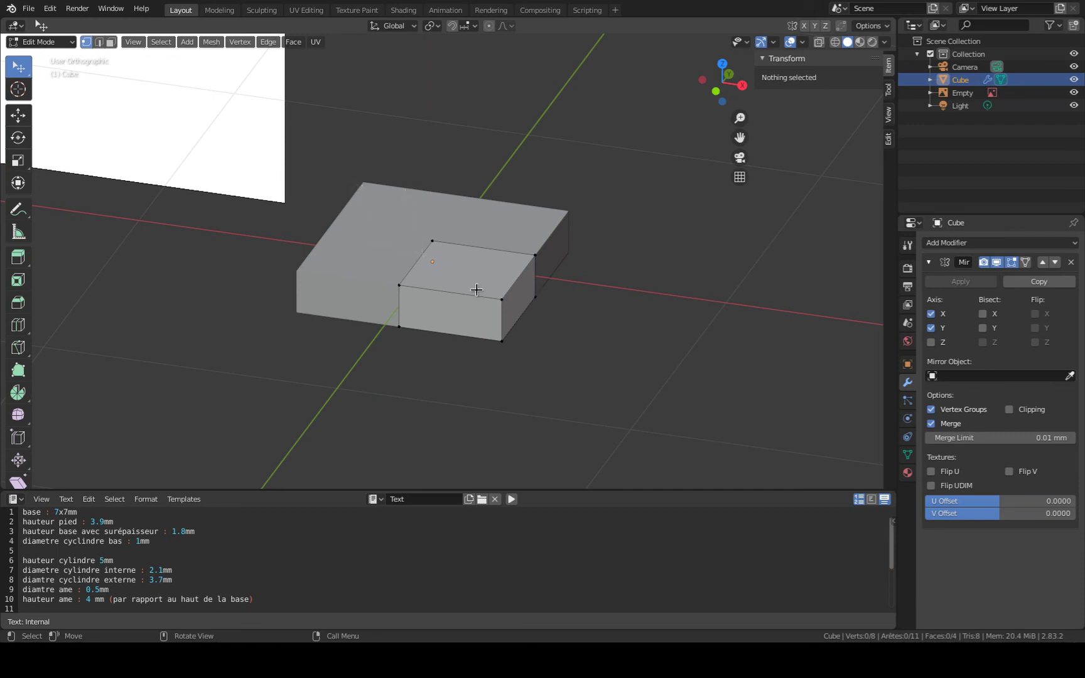
Try moving the quarter's outer top corner vertex and the top edge vertex on the X mirror plane, cancelling each move.
click(510, 305)
key(g)
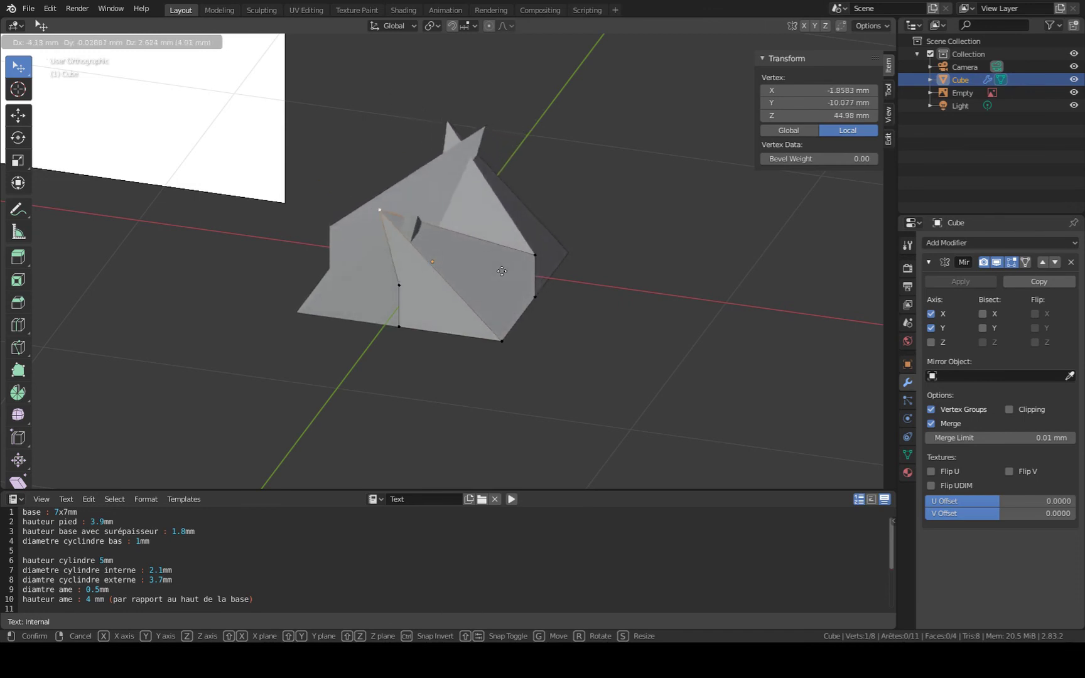
key(Escape)
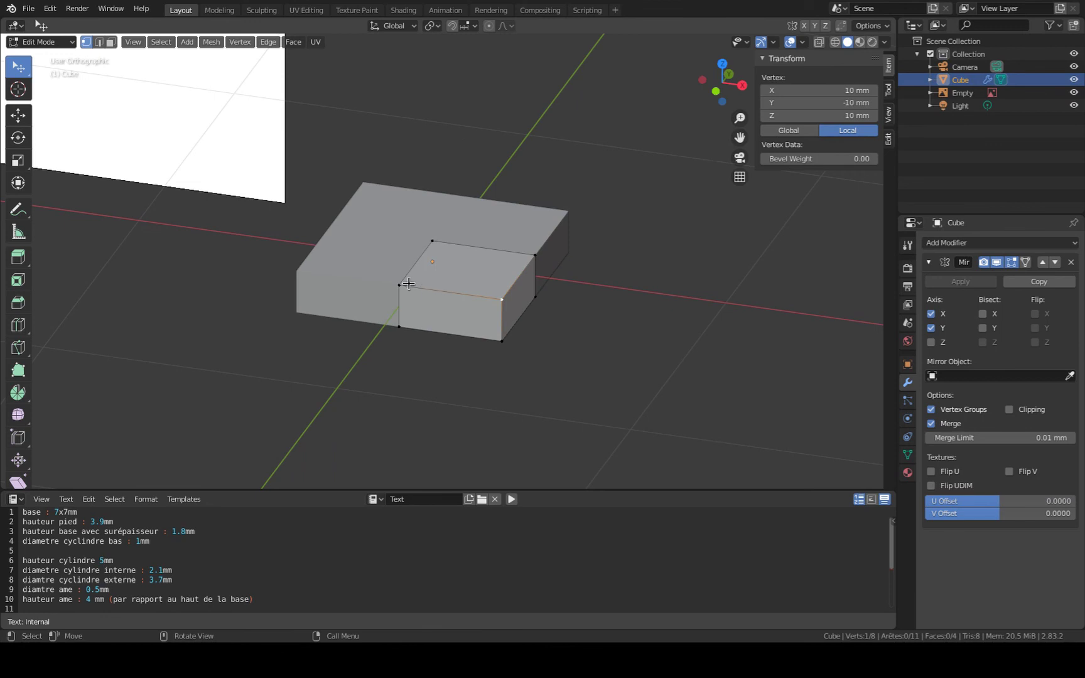
middle_drag(453, 342, 477, 331)
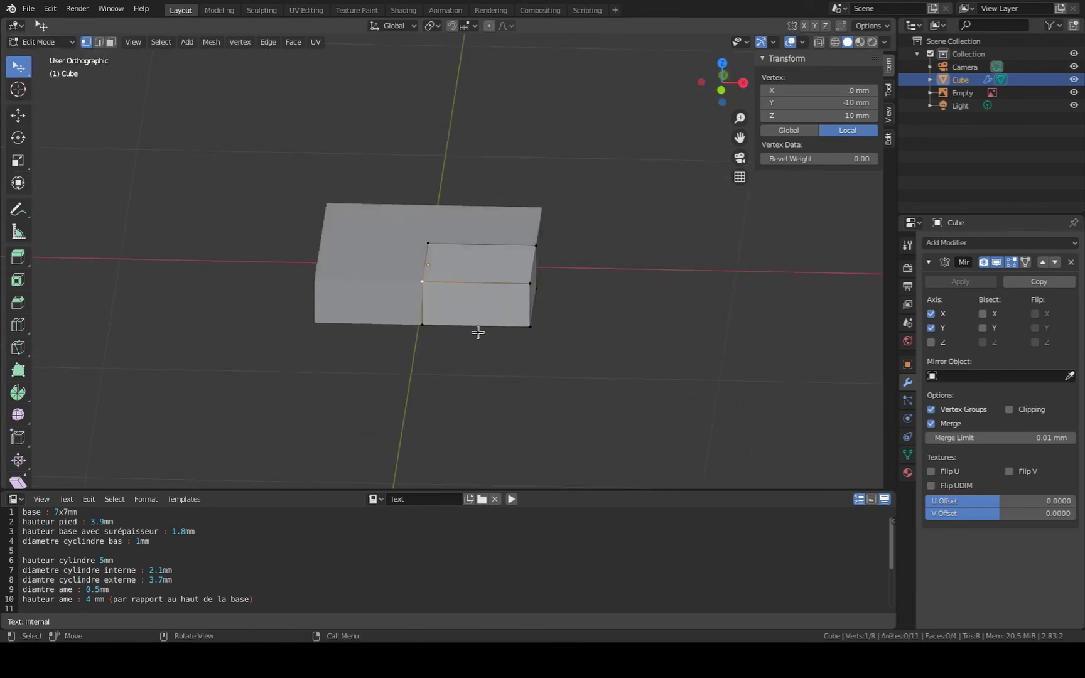
key(g)
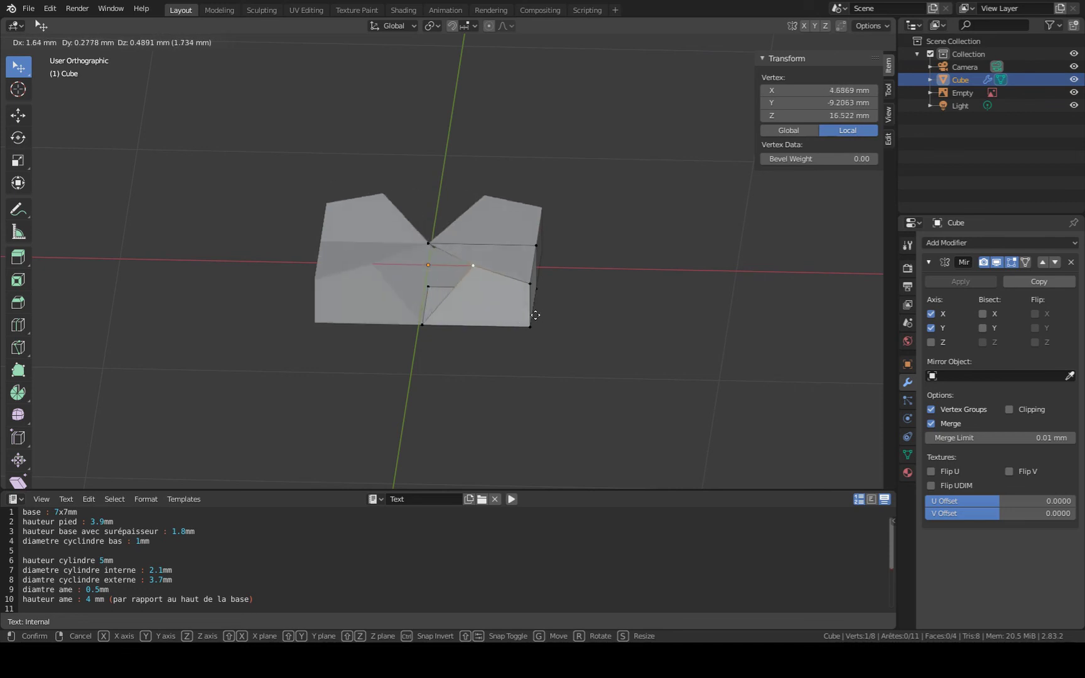
key(Escape)
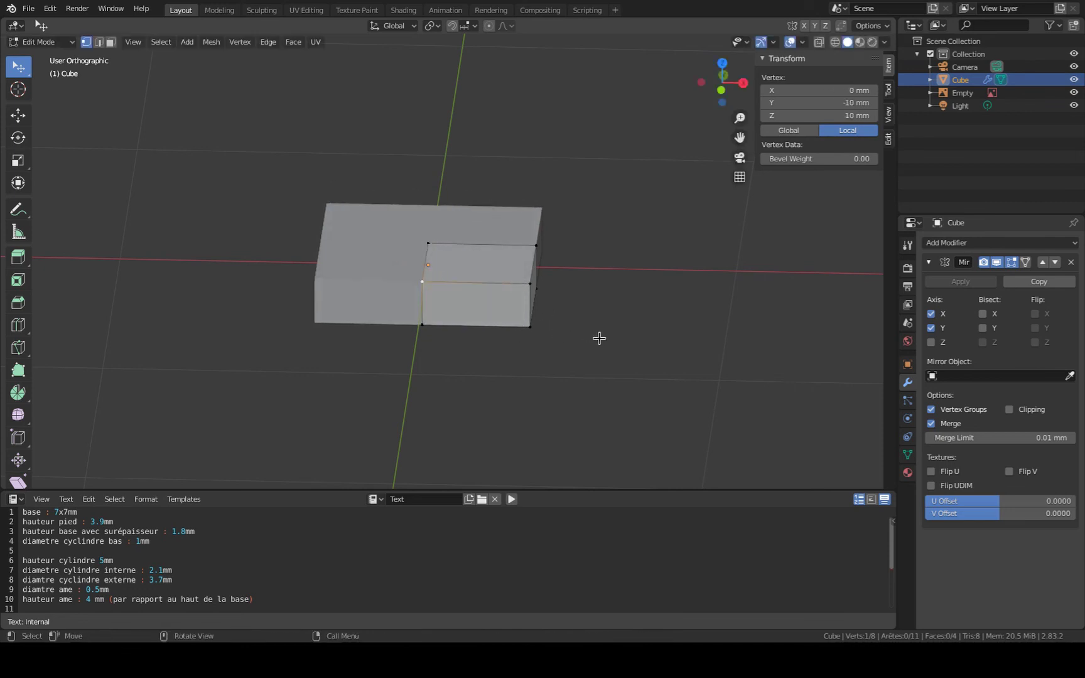
Enable Clipping in the Mirror modifier and try moving the quarter's outer top corner vertex, cancelling the move.
click(1010, 410)
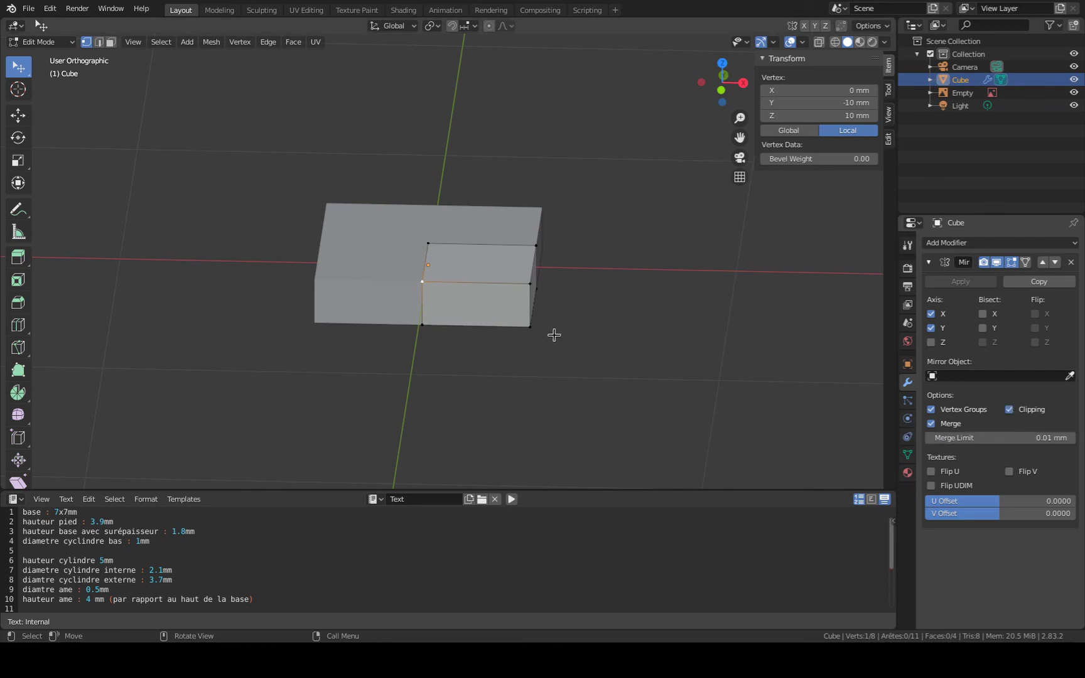
key(g)
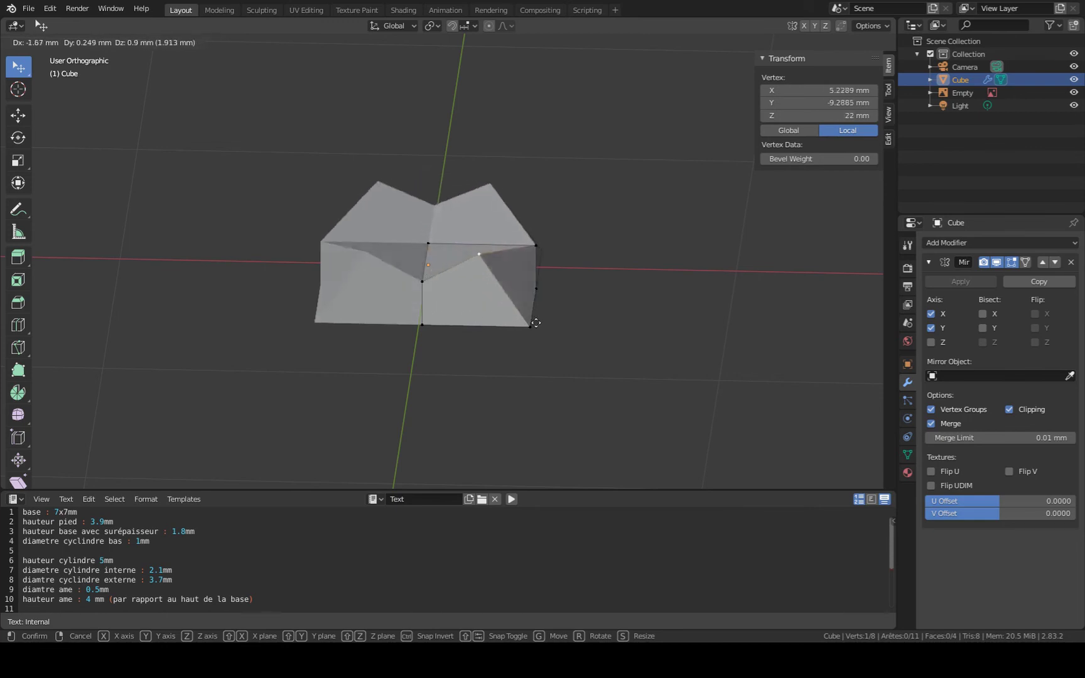
right_click(538, 346)
mouse_move(633, 356)
middle_down()
mouse_move(538, 358)
mouse_move(642, 351)
mouse_move(627, 379)
middle_up()
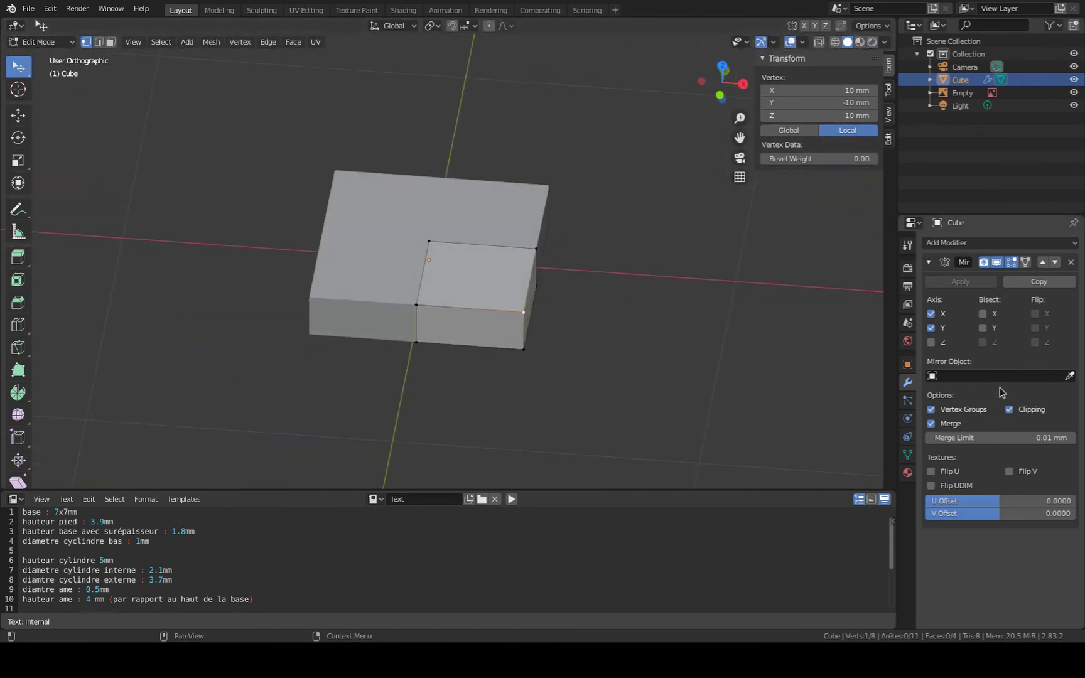